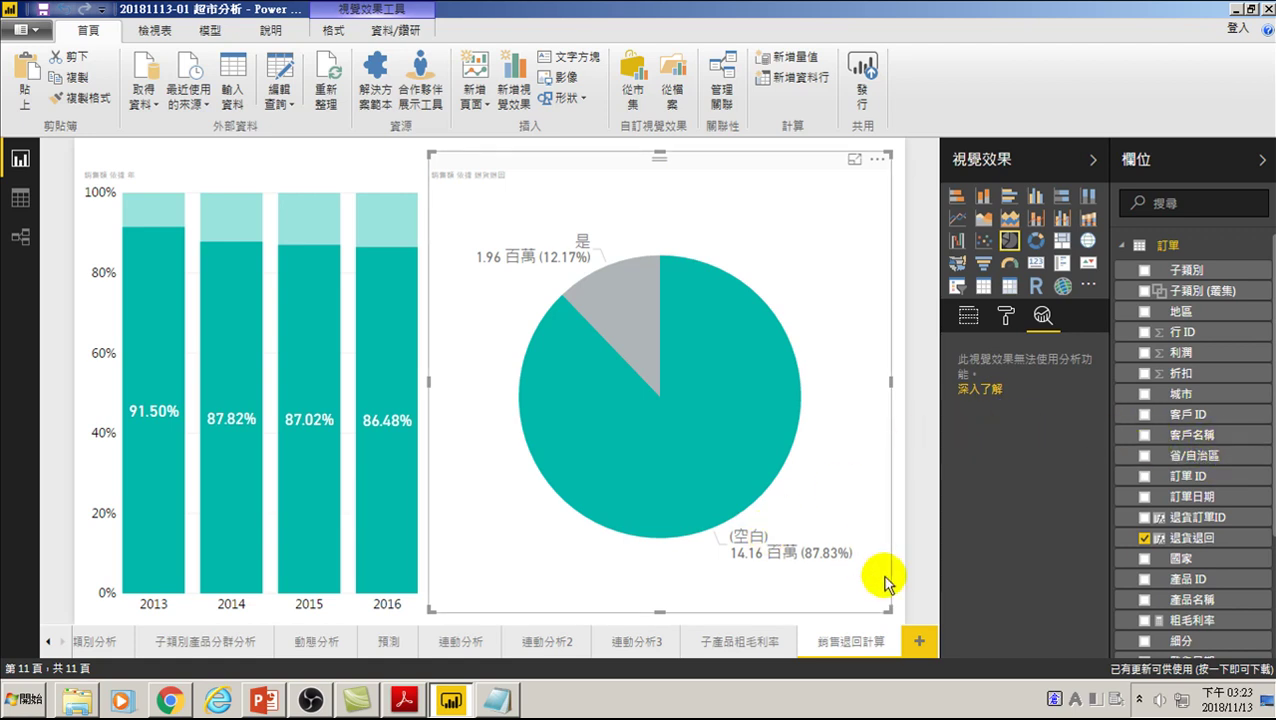
- Add a new blank report page, 第 1 頁, after the 銷售退回計算 page
left_click(919, 646)
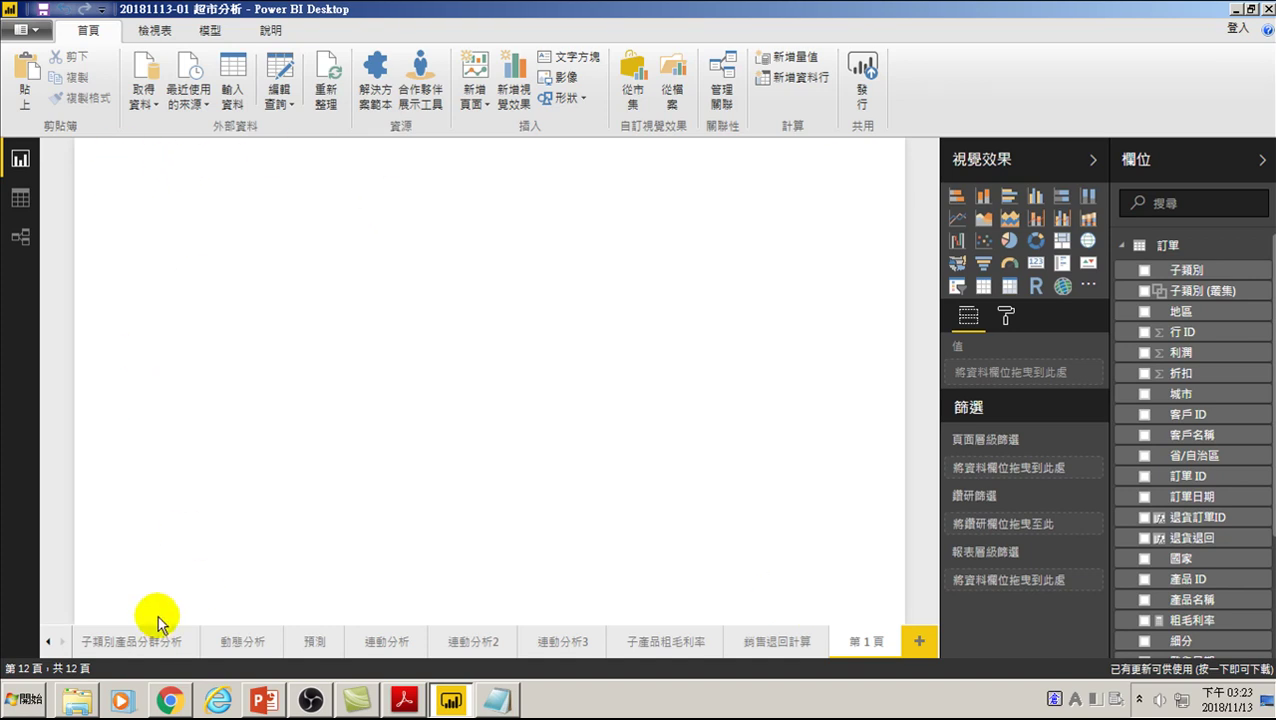
- Switch to Data view and browse the 訂單 table's columns, focusing on 子類別
left_click(20, 198)
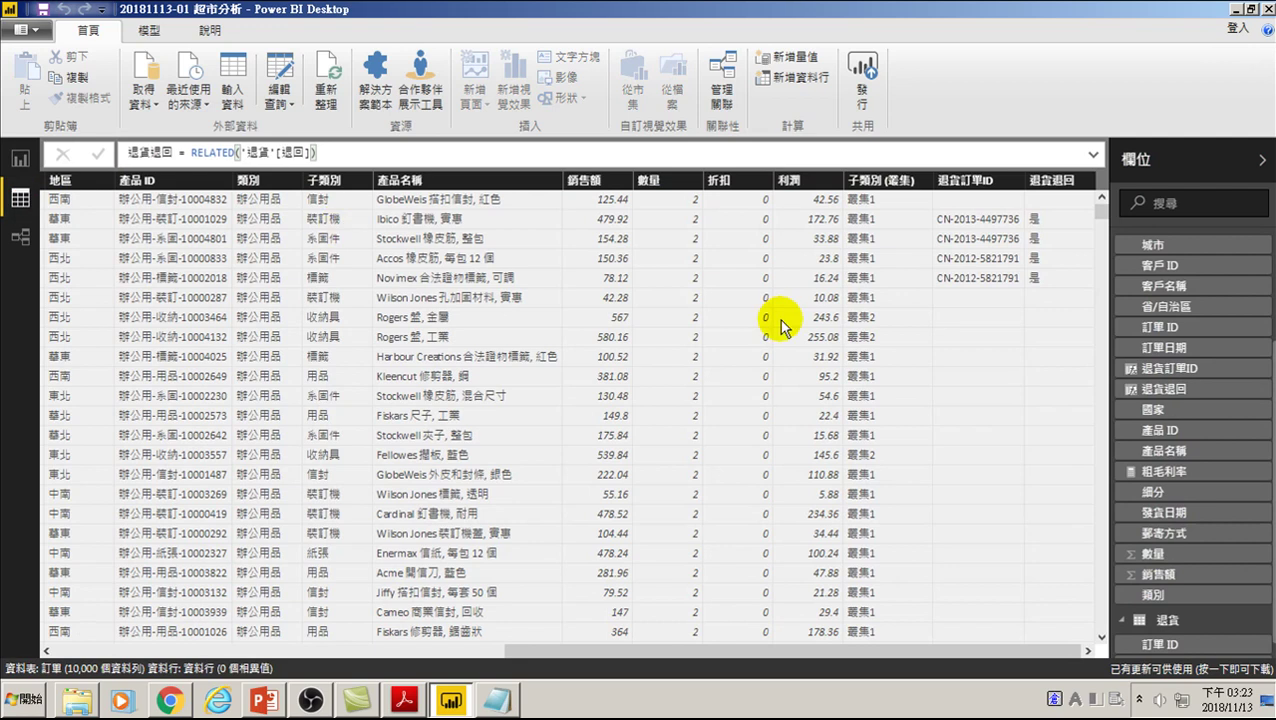
left_click_drag(997, 650, 545, 650)
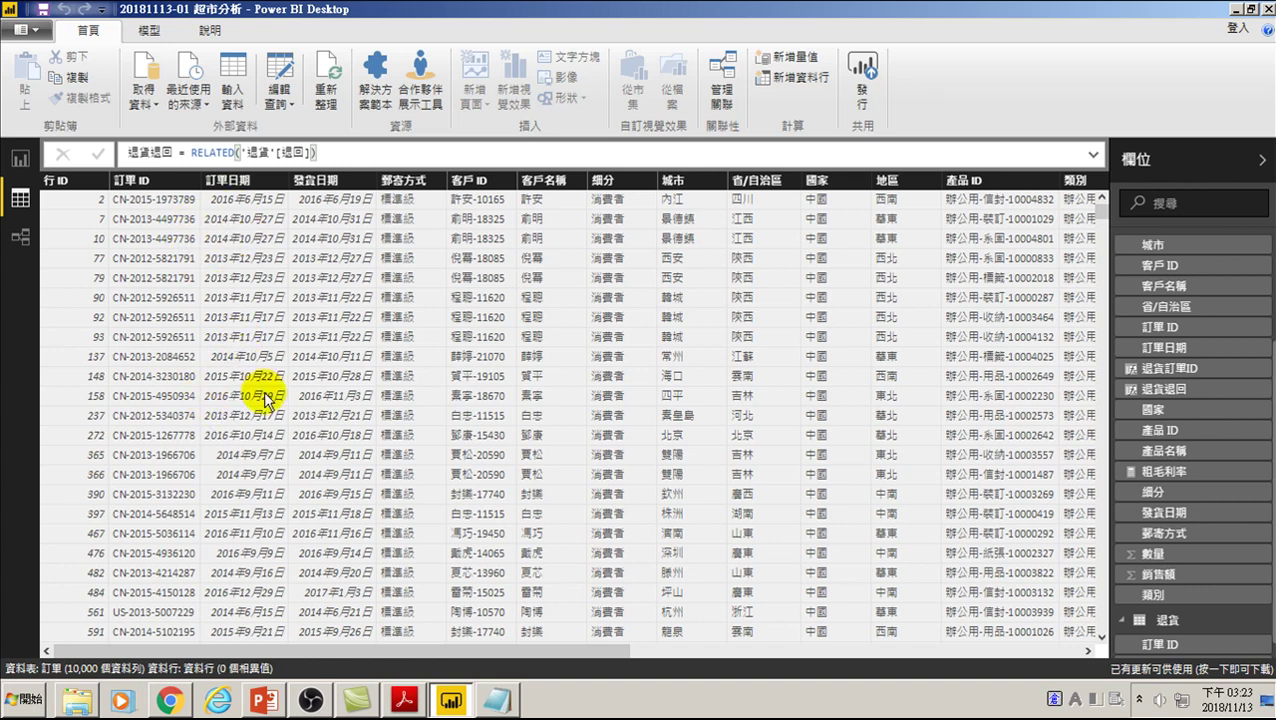
left_click_drag(581, 648, 1035, 655)
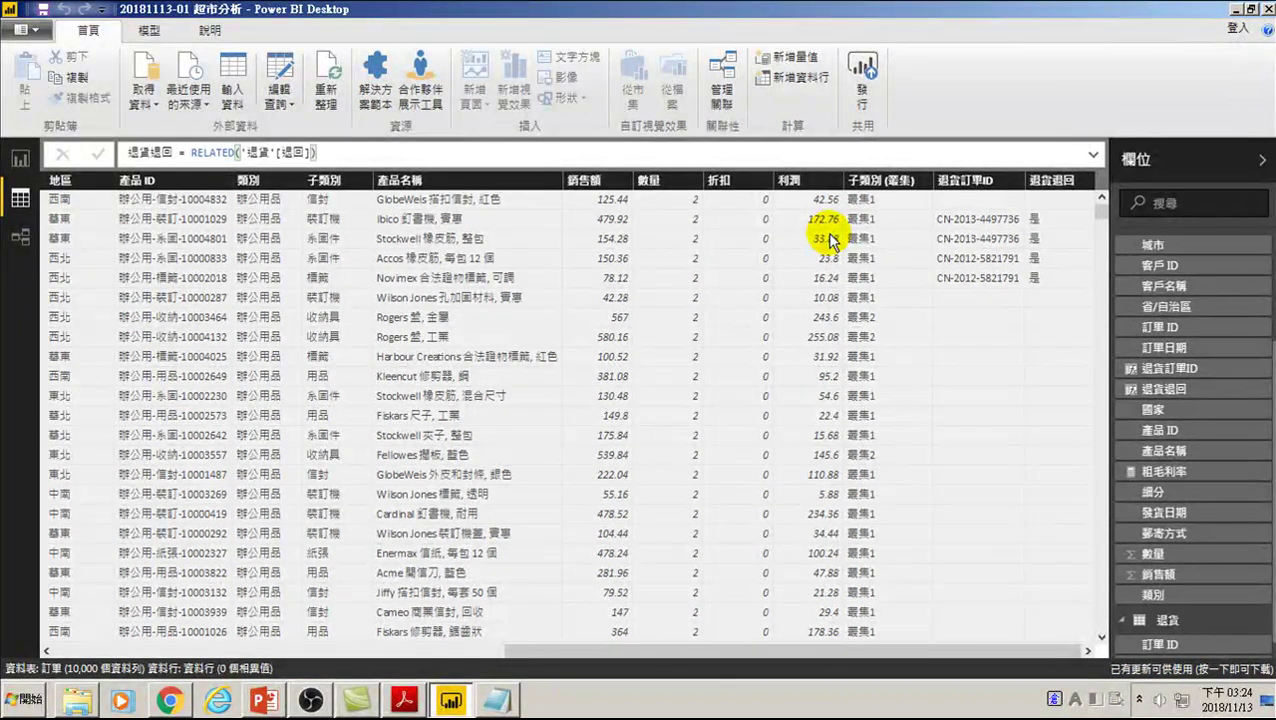
scroll(1120, 370, "up", 3)
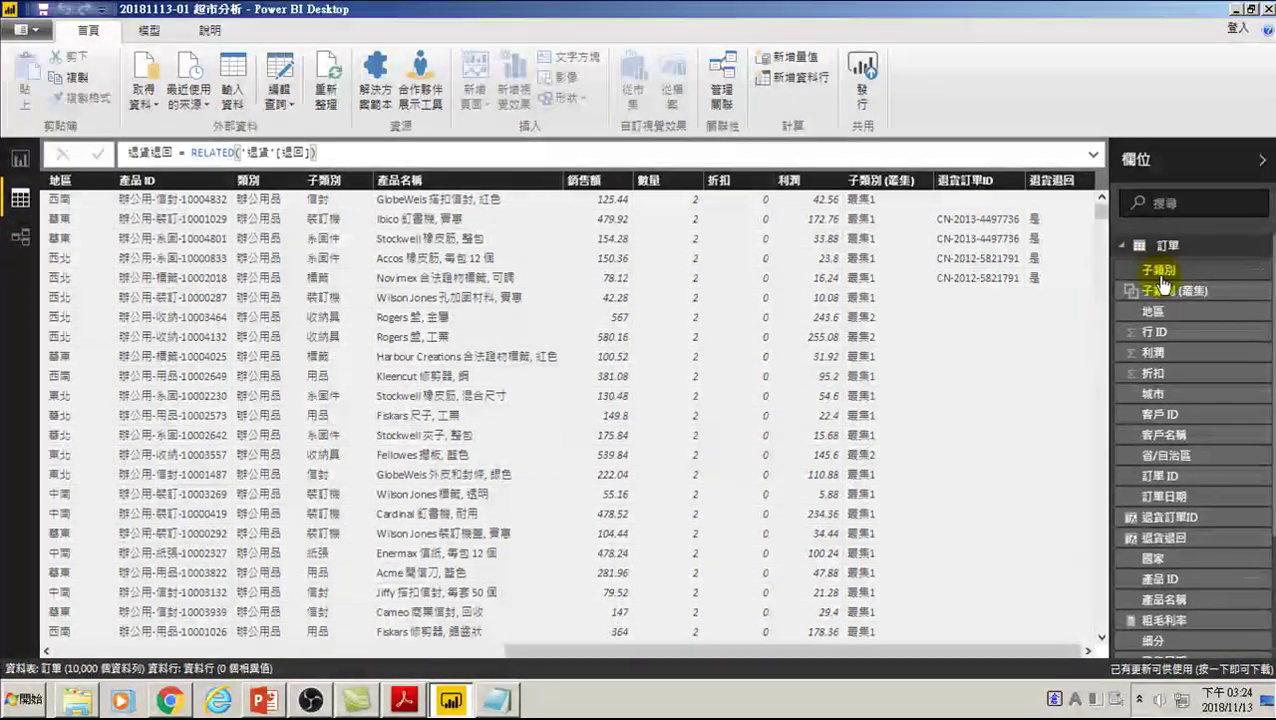
left_click(1160, 272)
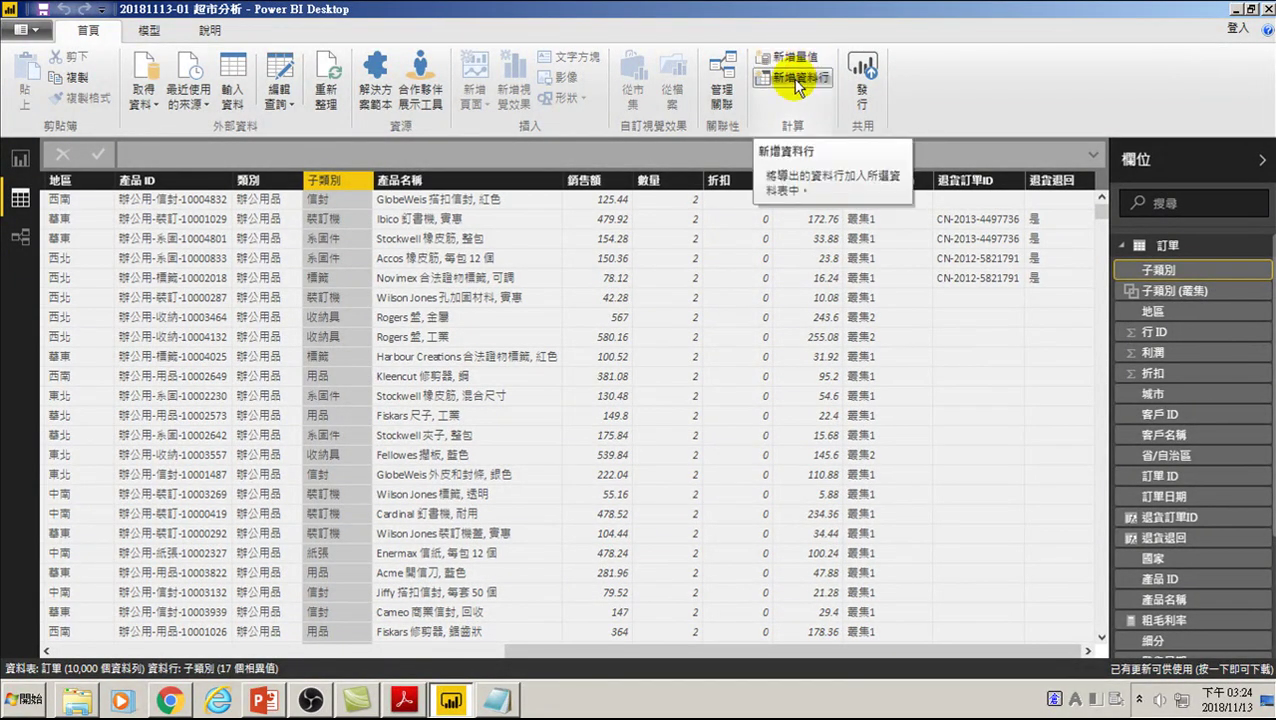
- Create a new measure in the 訂單 table and name it 2016年總銷售額
left_click(790, 57)
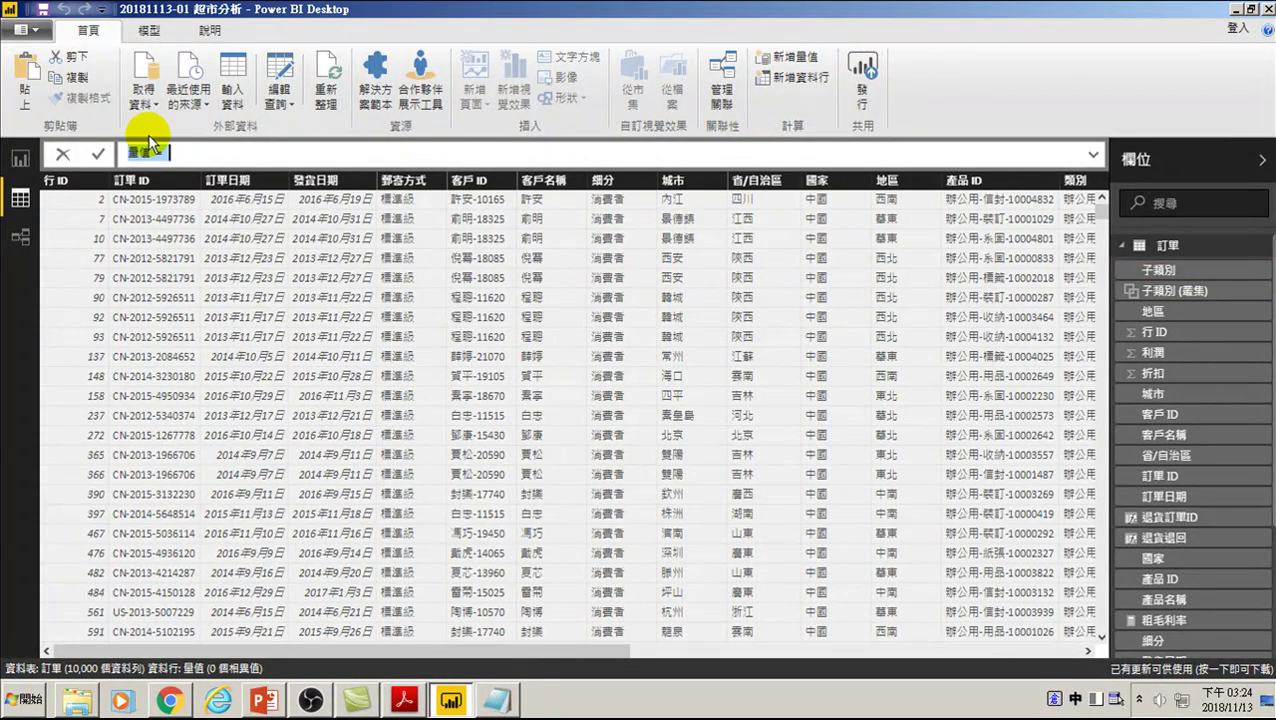
double_click(145, 152)
type("2016")
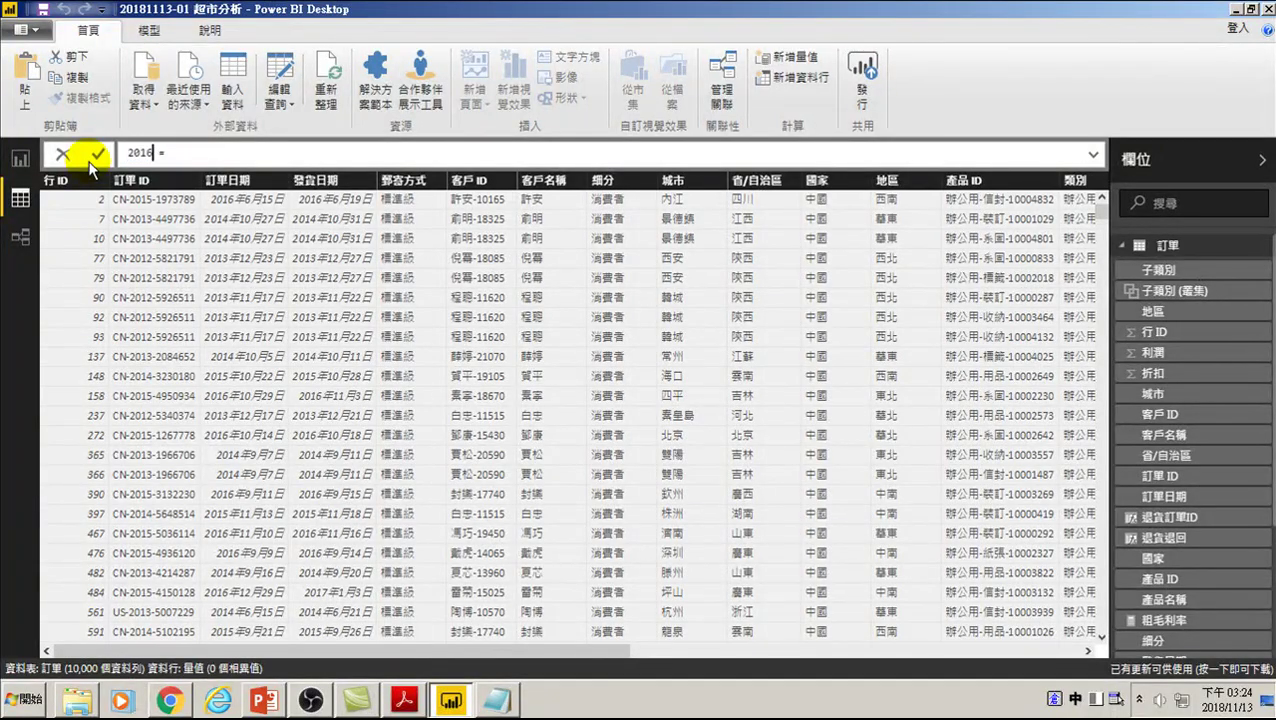
type("年")
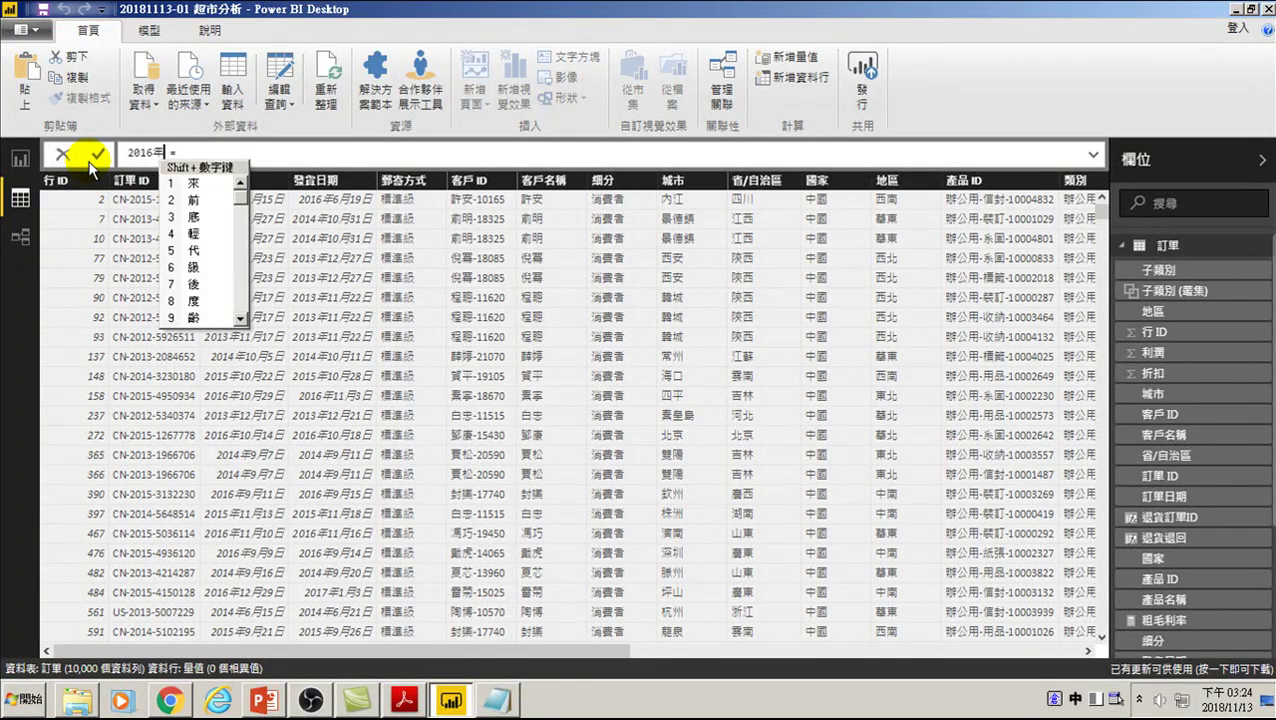
type("總")
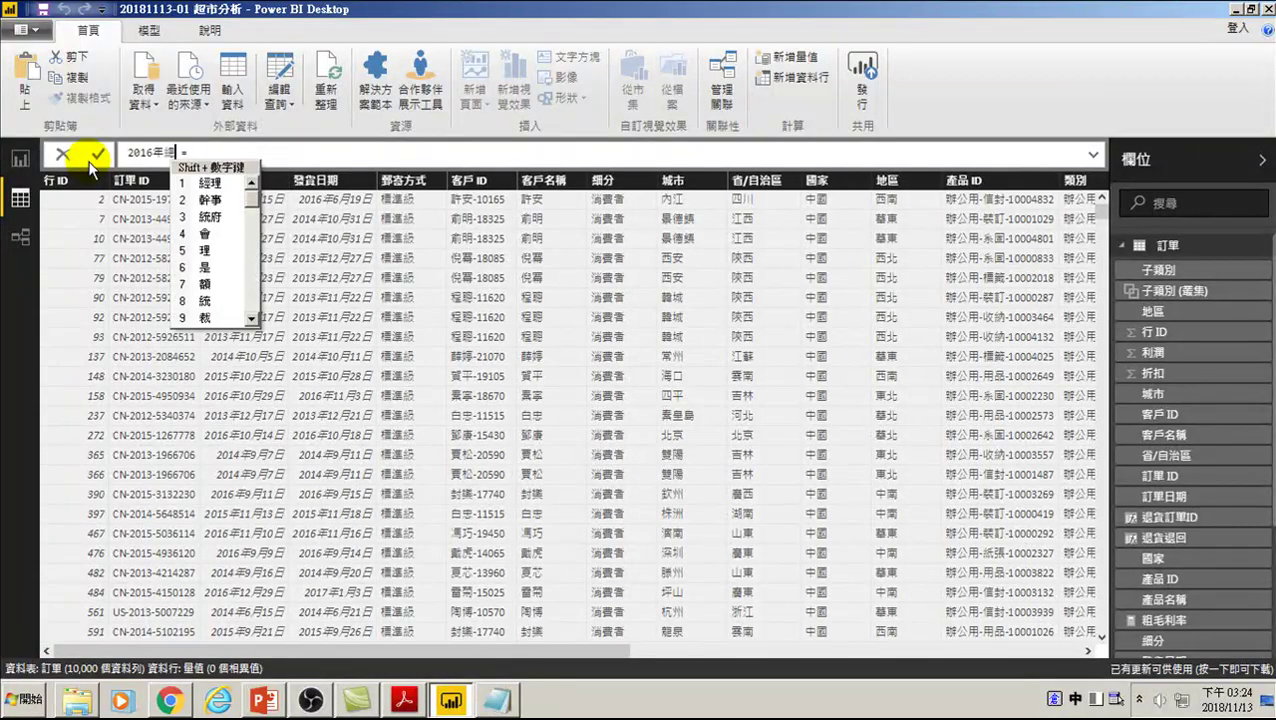
type("銷售")
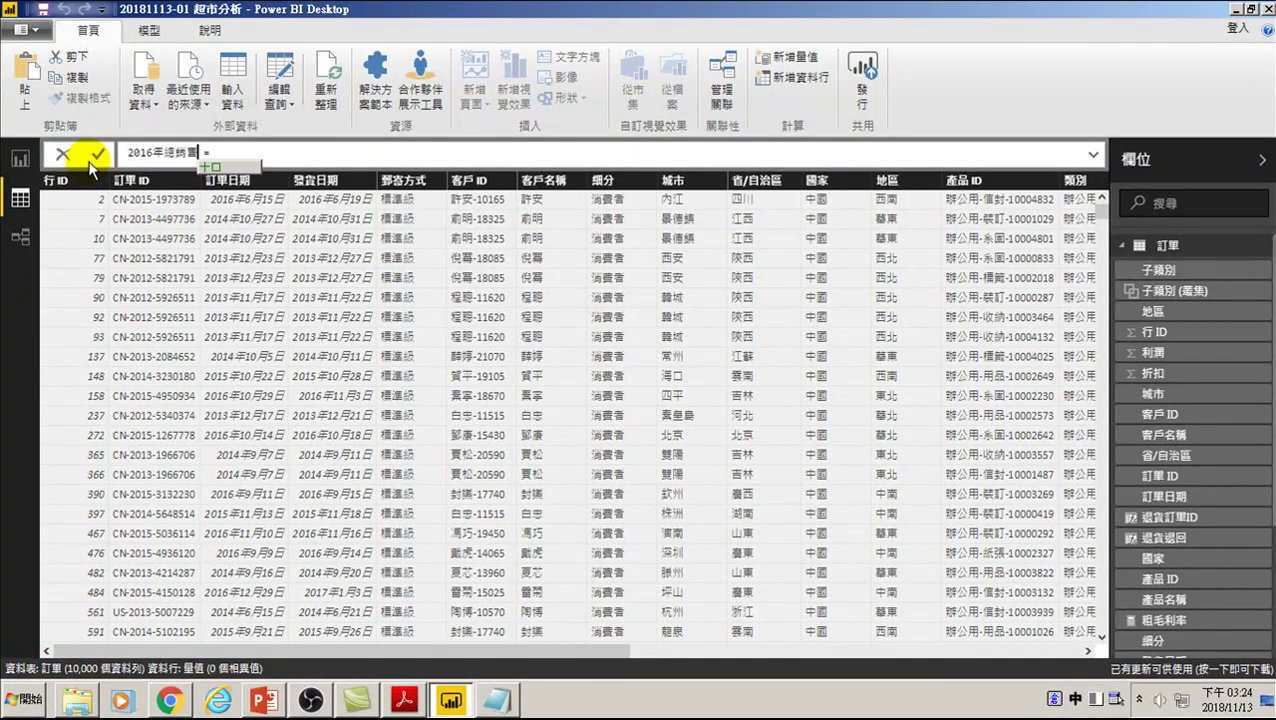
type("額")
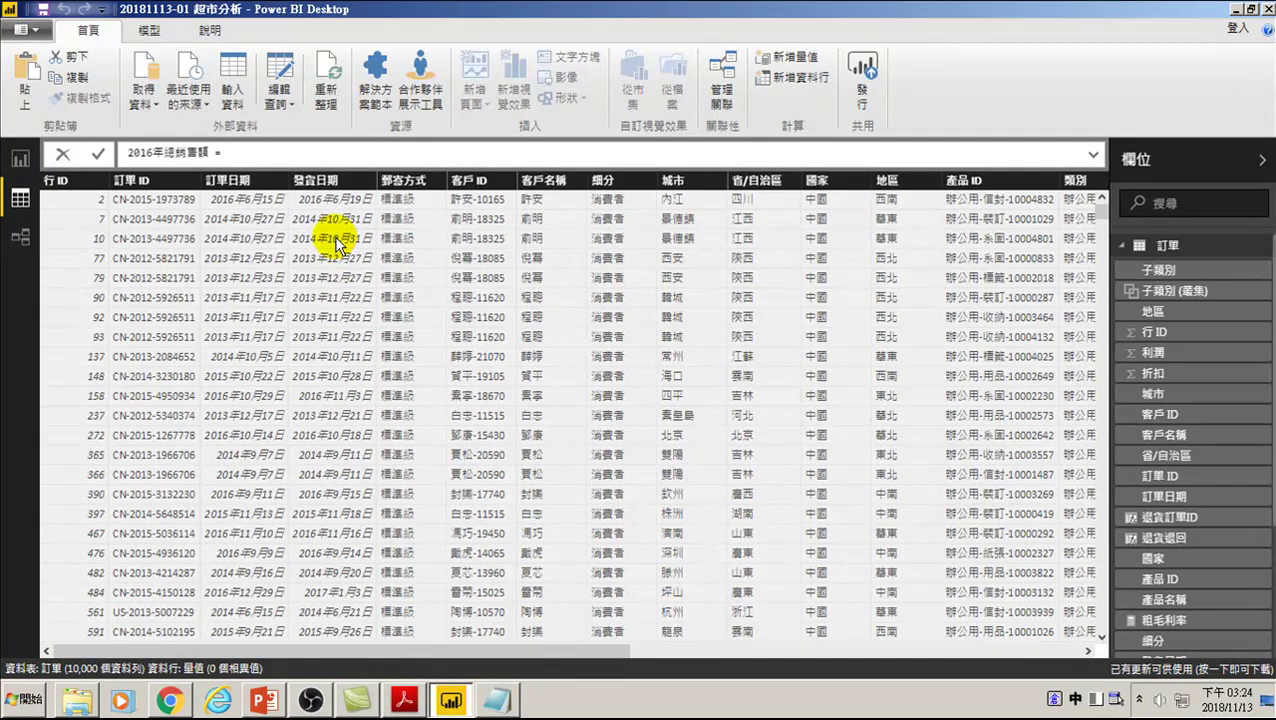
- Write CALCULATE(SUM('訂單'[銷售額]) as the opening of the measure formula
key("Escape")
type("cal")
key("BackSpace")
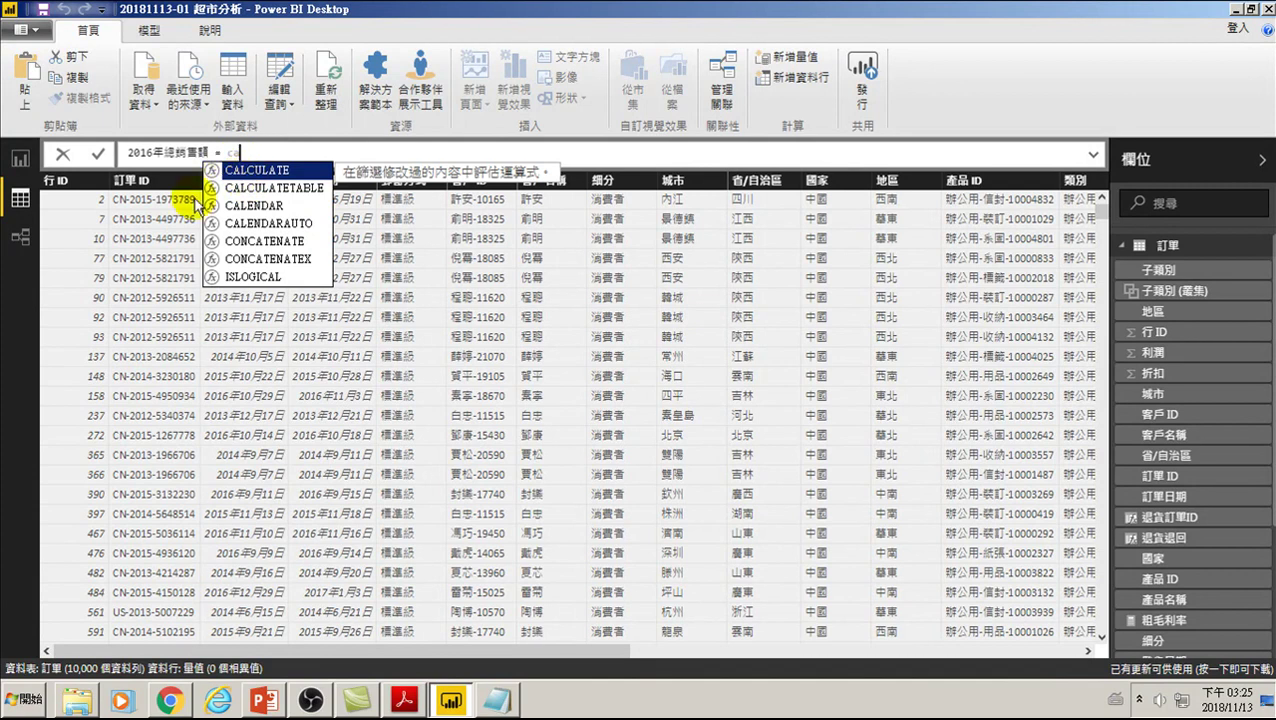
key("Tab")
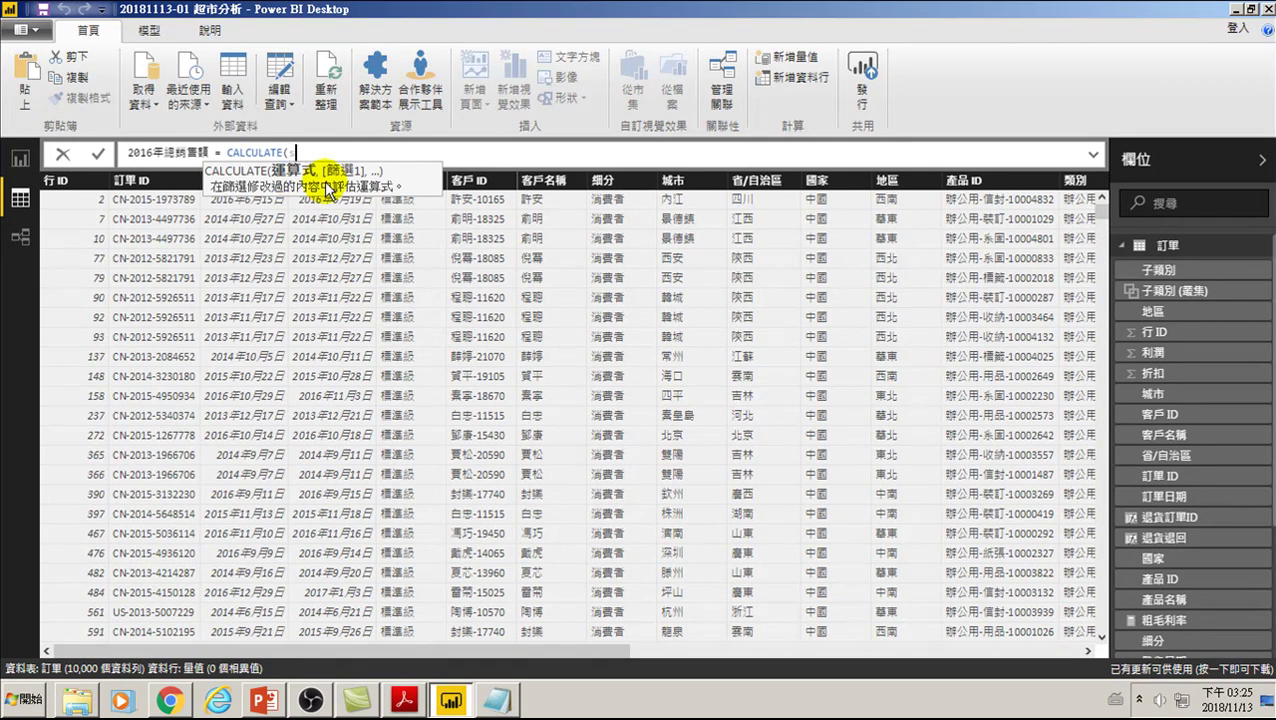
type("su")
key("Down")
key("Down")
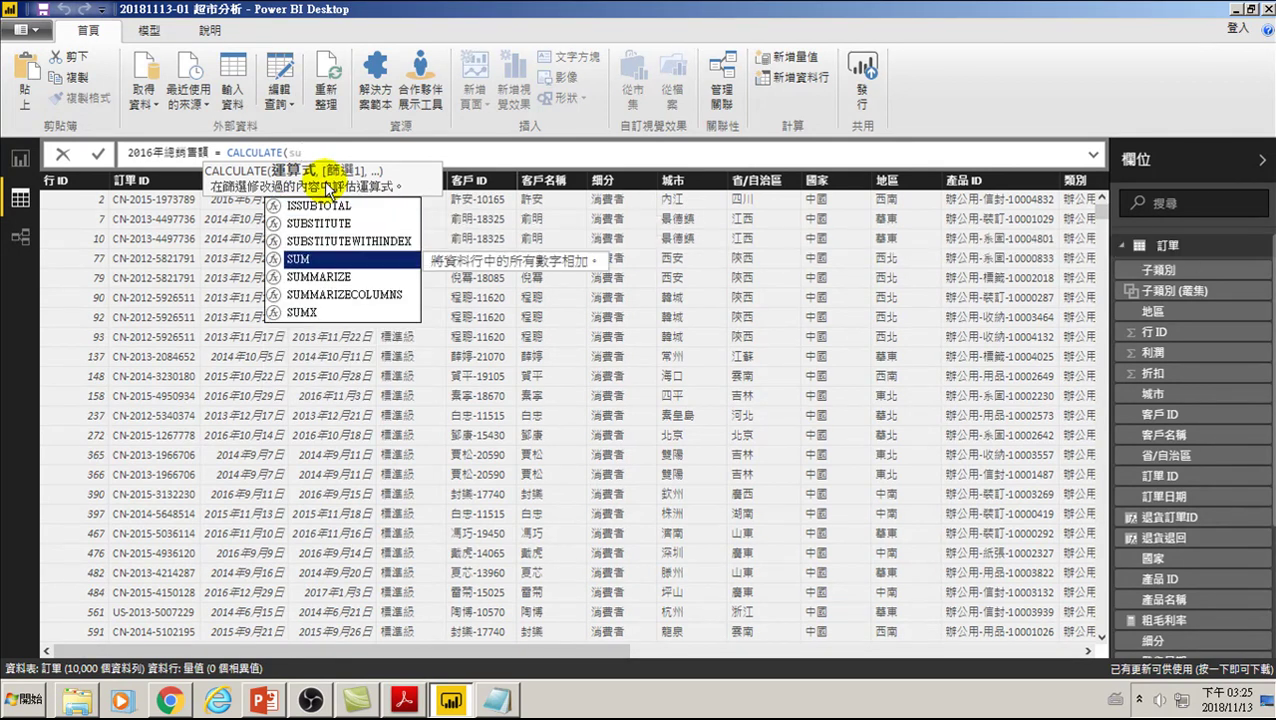
key("Tab")
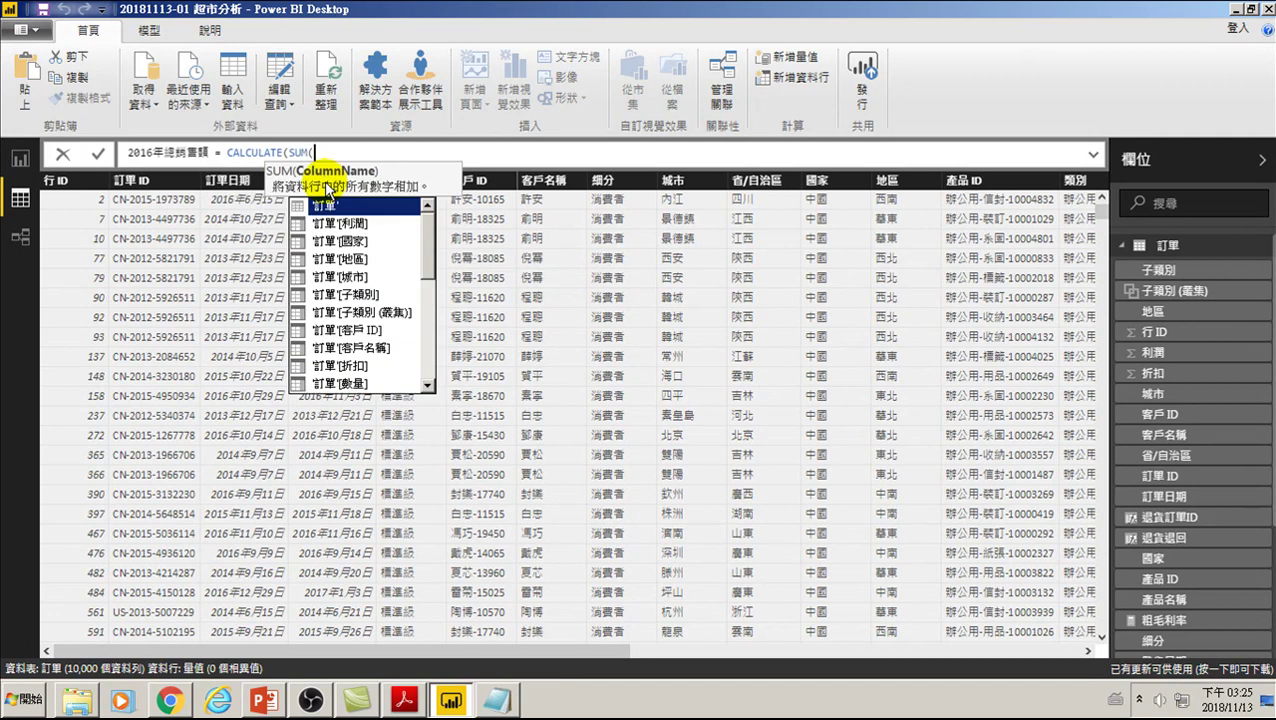
key("Down")
key("Down")
key("Down")
key("Down")
key("Down")
key("Down")
key("Down")
key("Down")
key("Down")
key("Down")
key("Down")
key("Down")
key("Down")
key("Down")
key("Down")
key("Down")
key("Down")
key("Down")
key("Down")
key("Down")
key("Down")
key("Up")
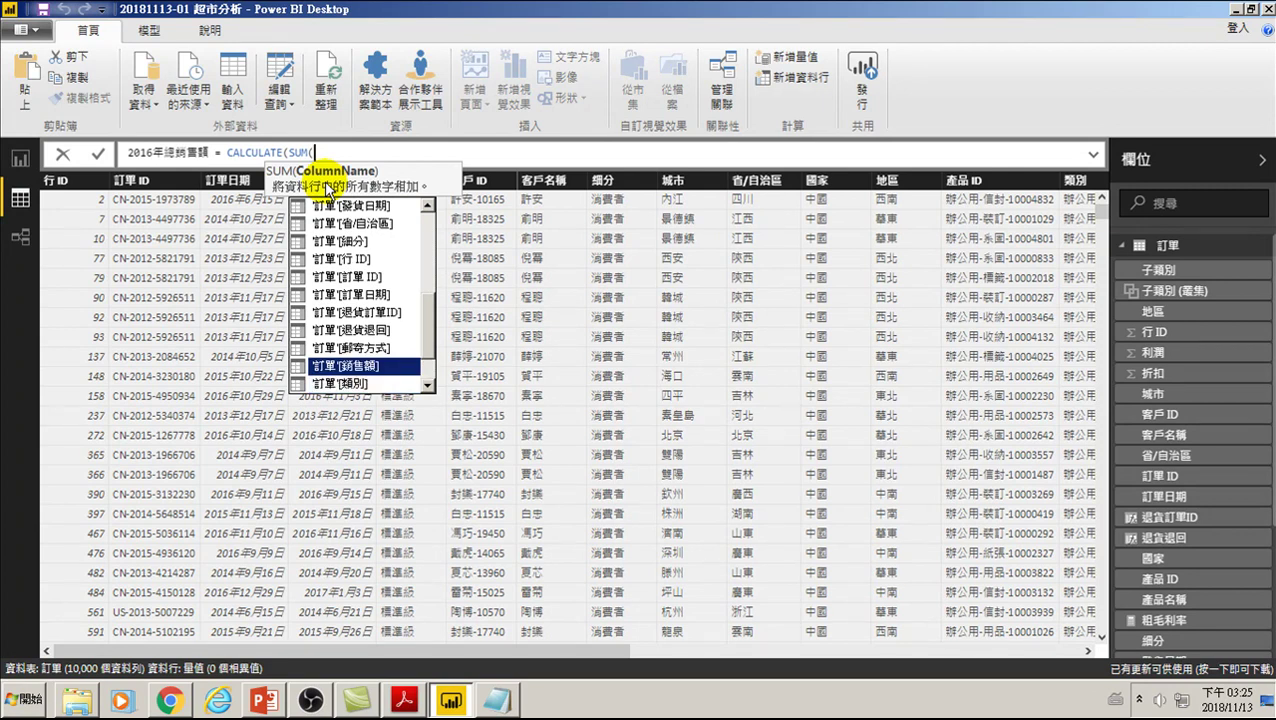
key("Tab")
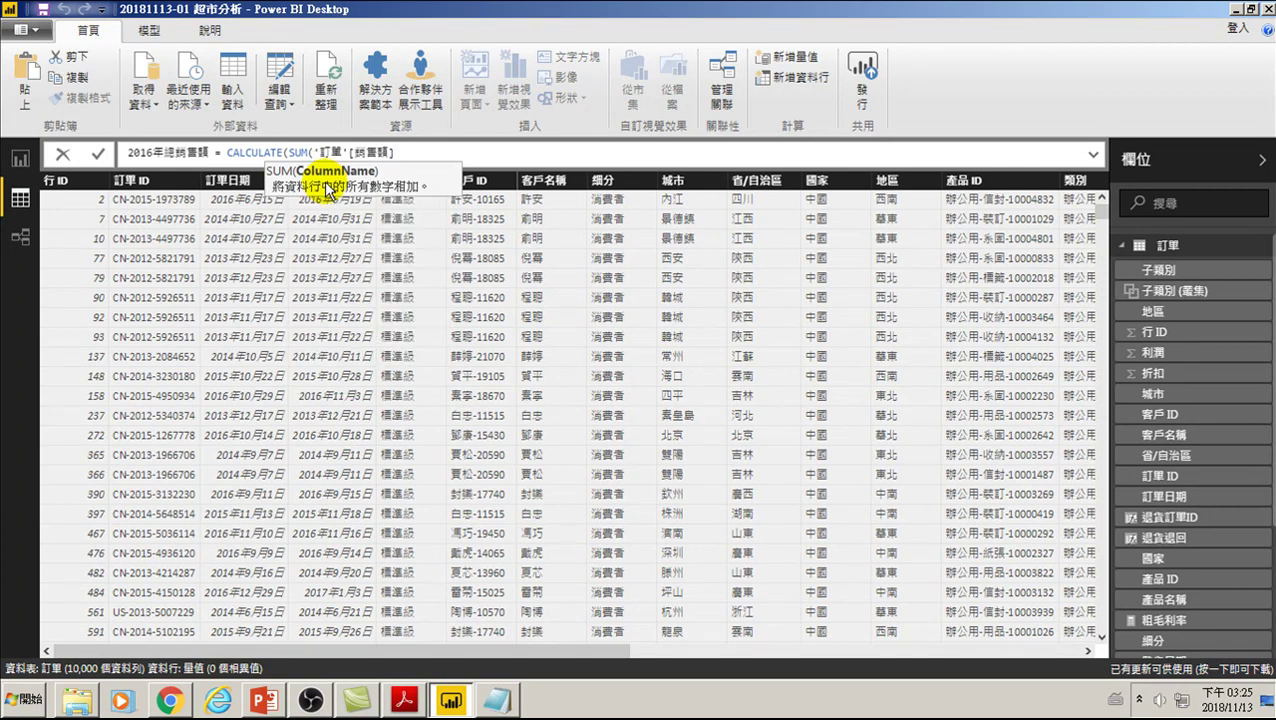
type(")")
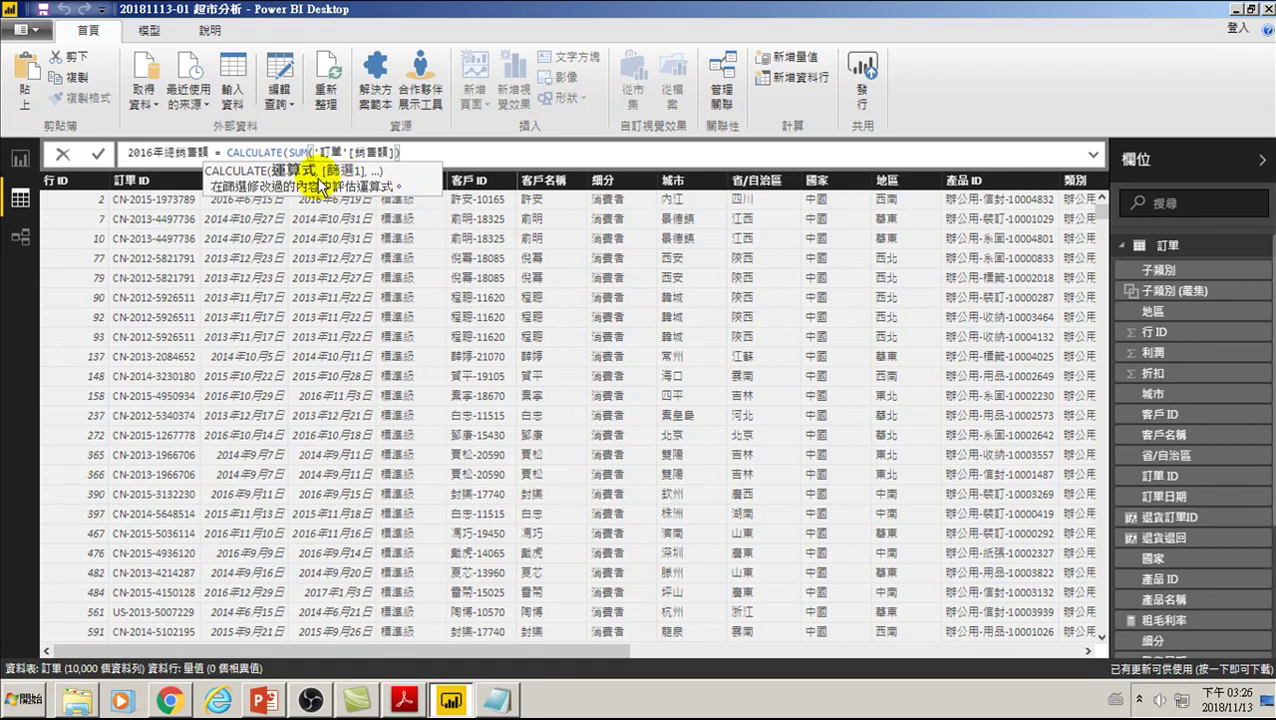
- Add the filter YEAR('訂單'[訂單日期])=2016 to the CALCULATE formula
type(",")
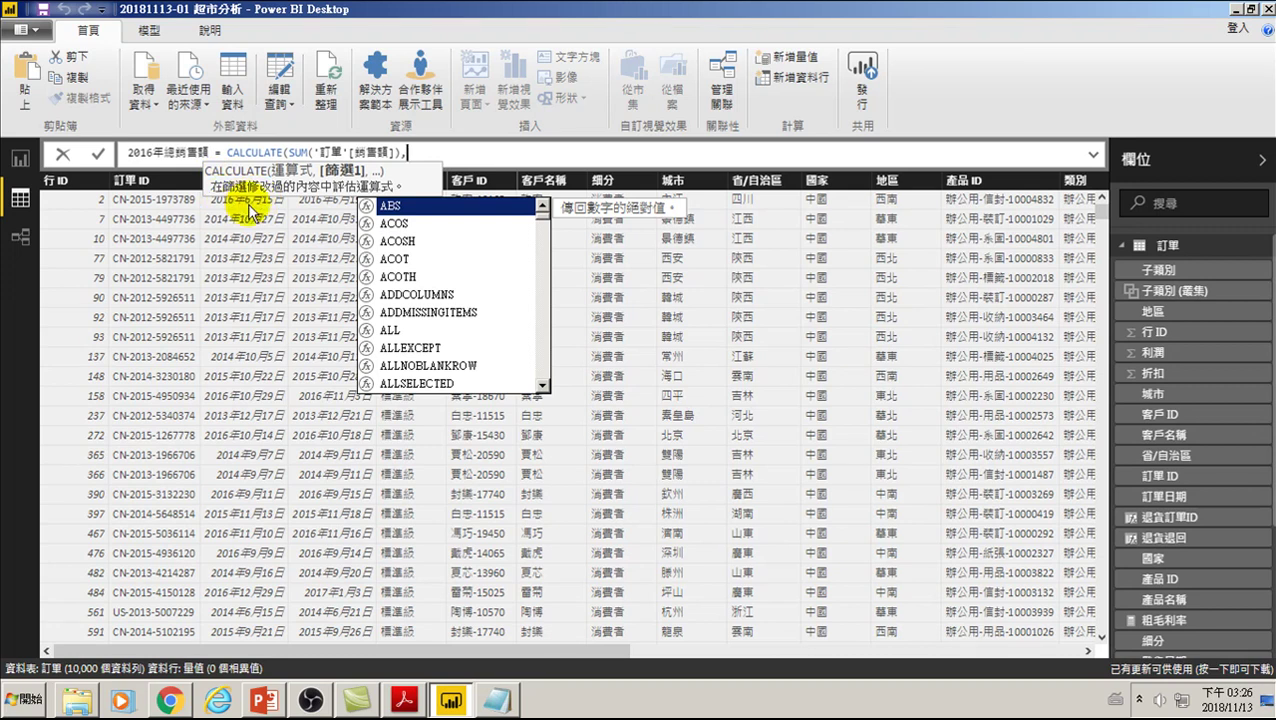
type("ye")
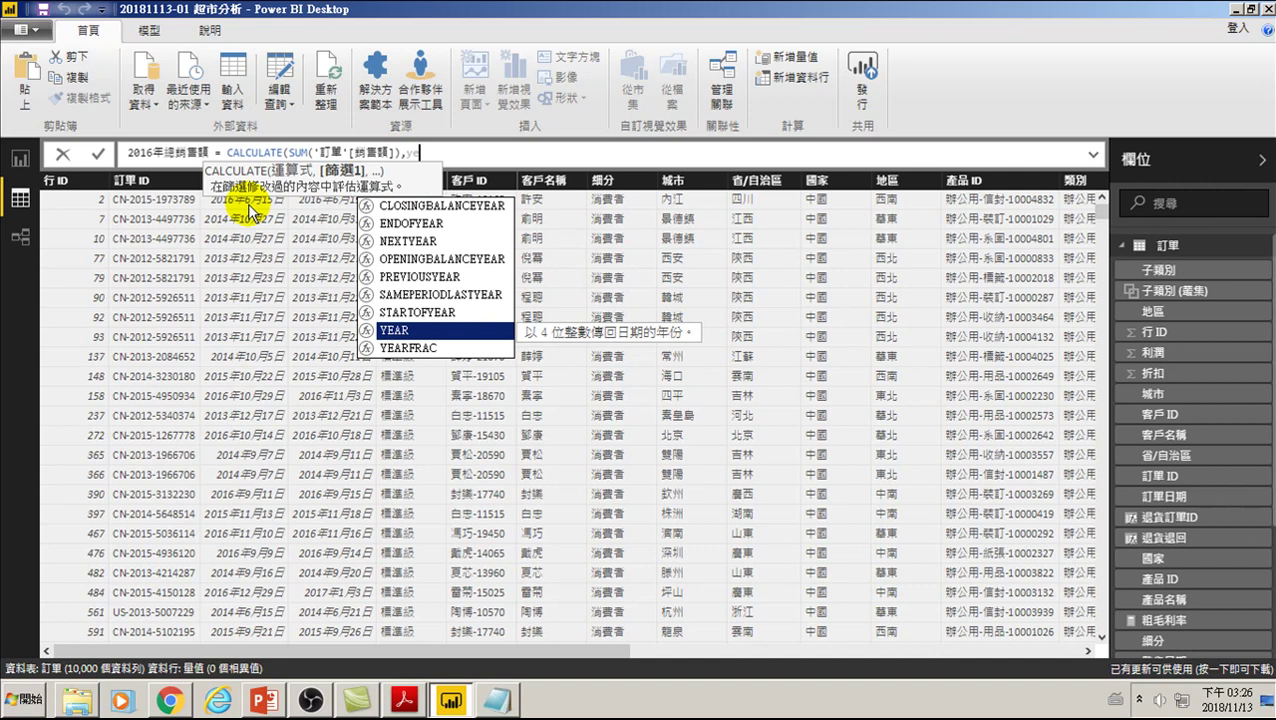
key("Tab")
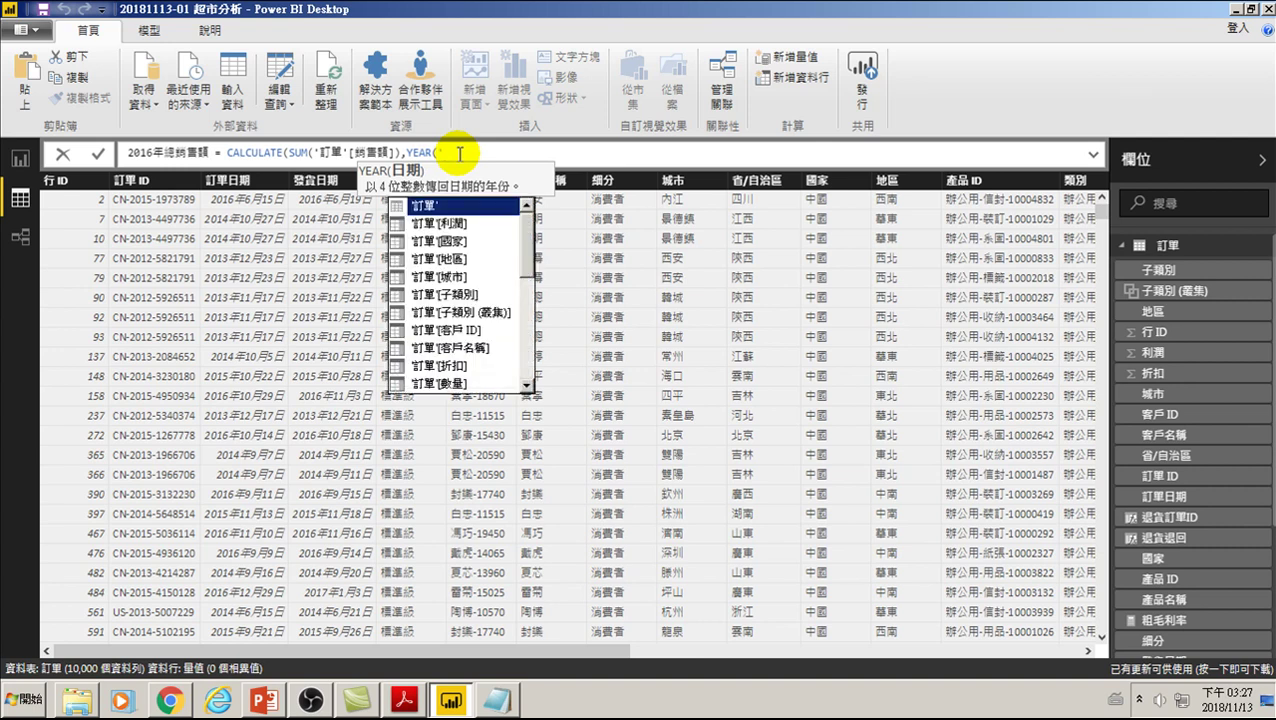
key("Down")
key("Down")
key("Down")
key("Down")
key("Down")
key("Down")
key("Down")
key("Down")
key("Down")
key("Down")
key("Down")
key("Down")
key("Down")
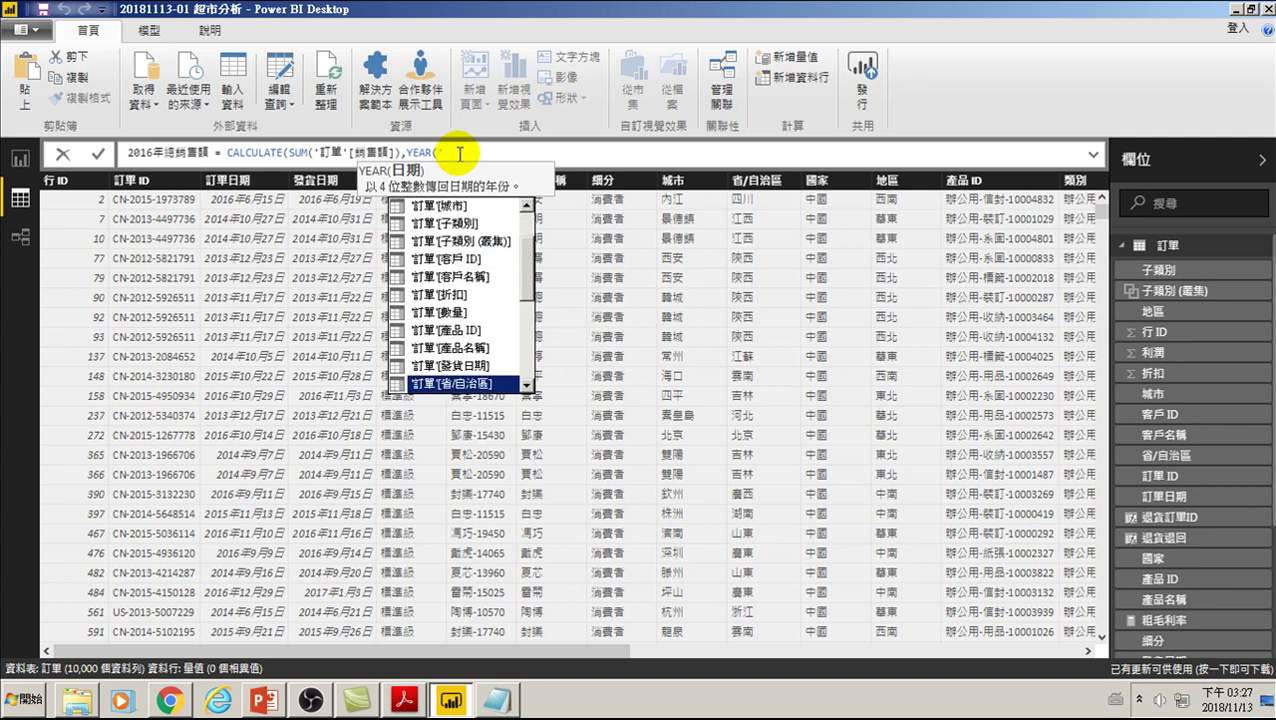
key("Down")
key("Down")
key("Down")
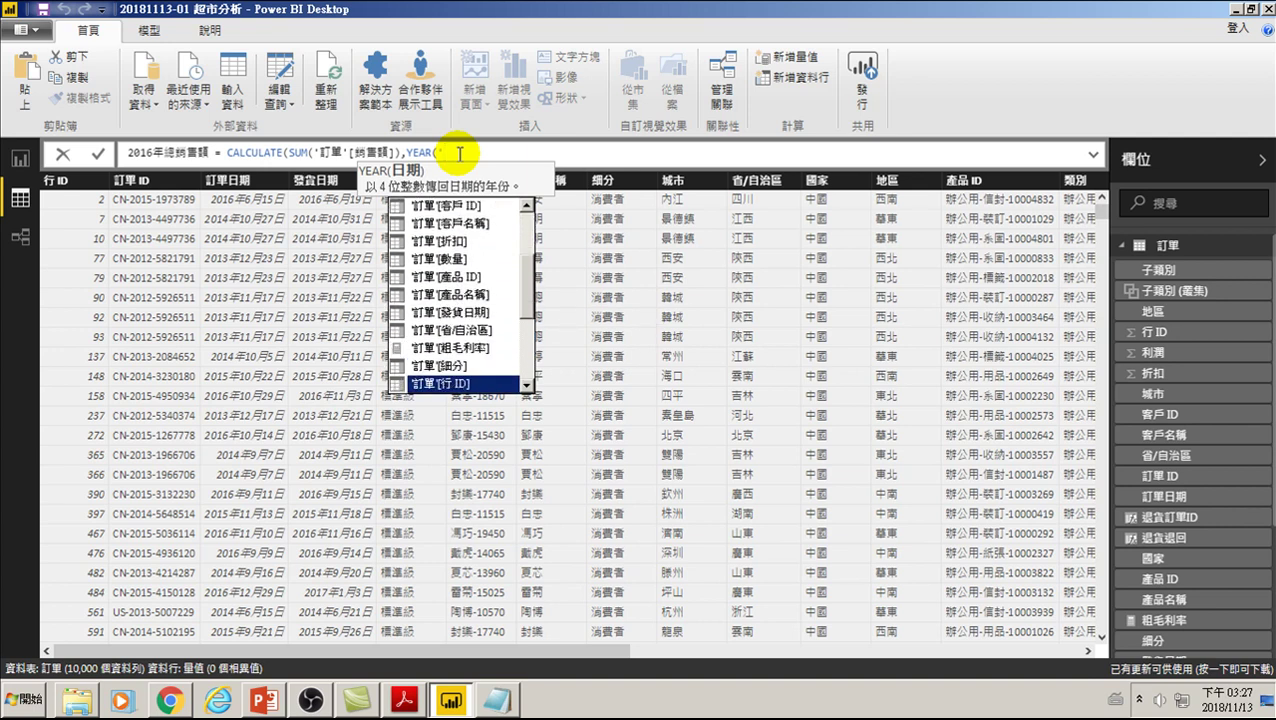
key("Down")
key("Down")
key("Down")
key("Up")
key("Tab")
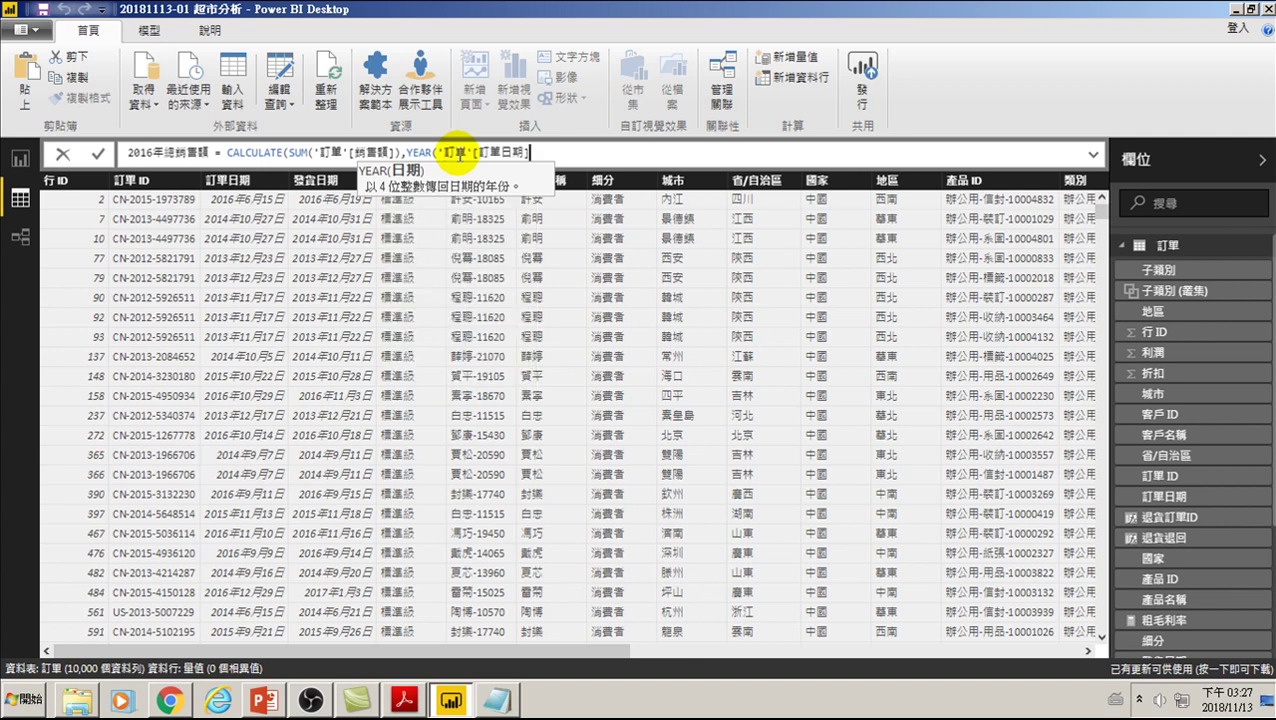
type(")")
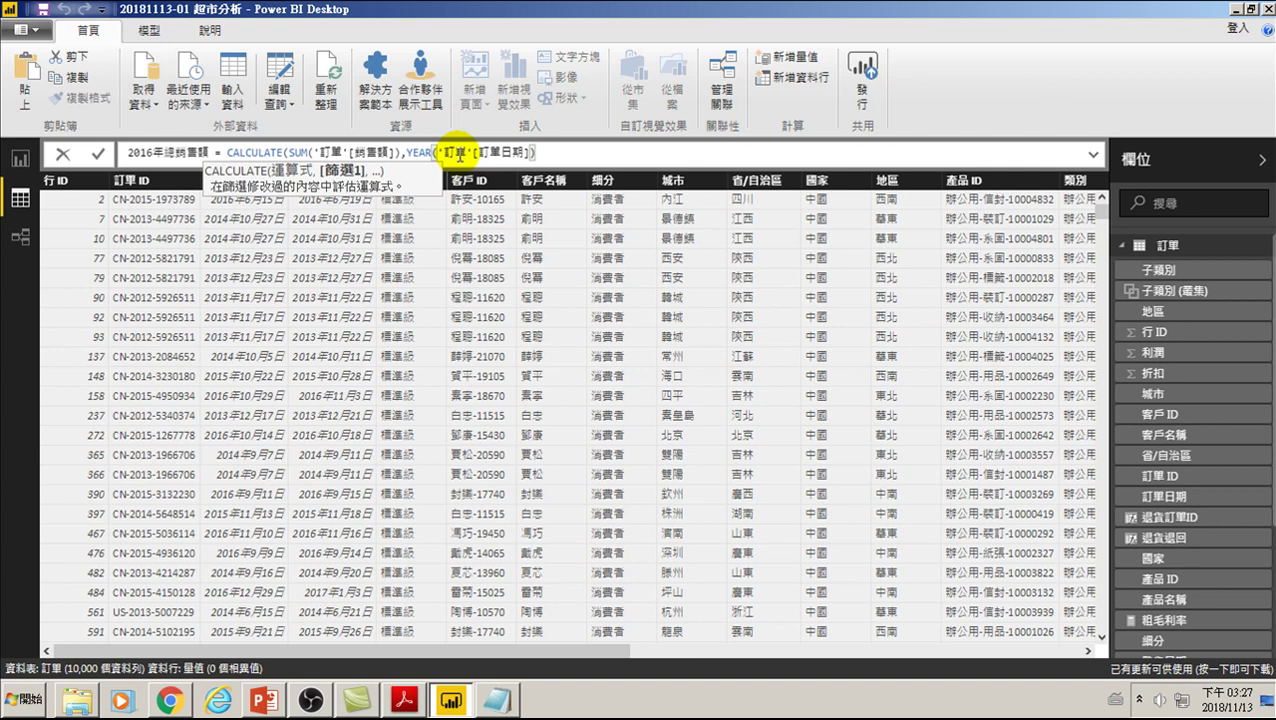
type("=")
type("2016")
type(")")
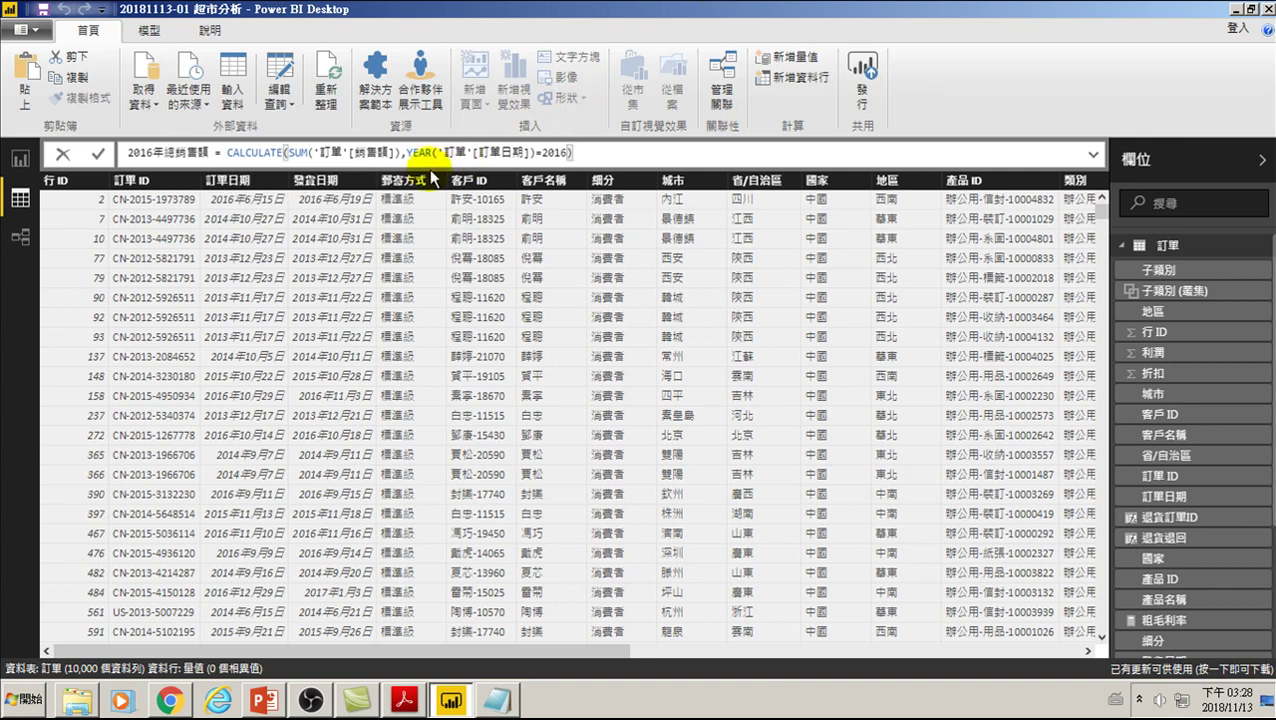
- Remove the stray comma after 2016, commit the measure, and return to Report view
left_click_drag(406, 152, 562, 152)
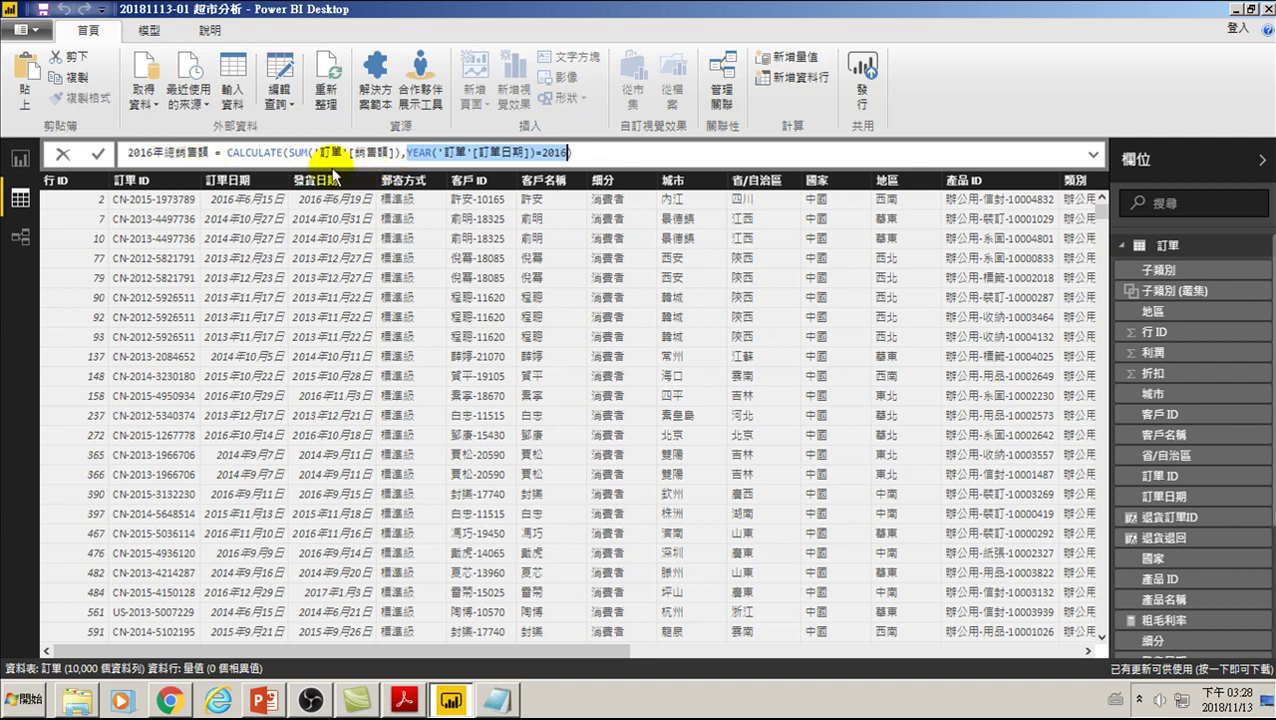
left_click(565, 152)
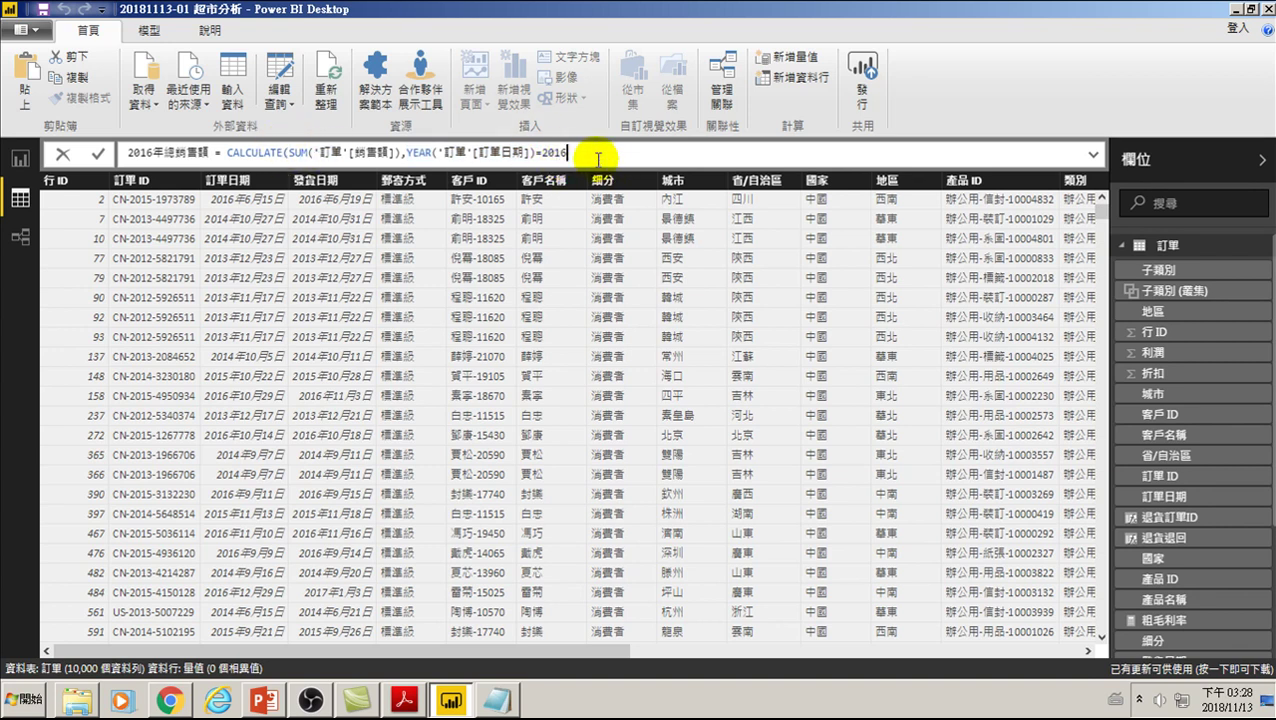
type(",")
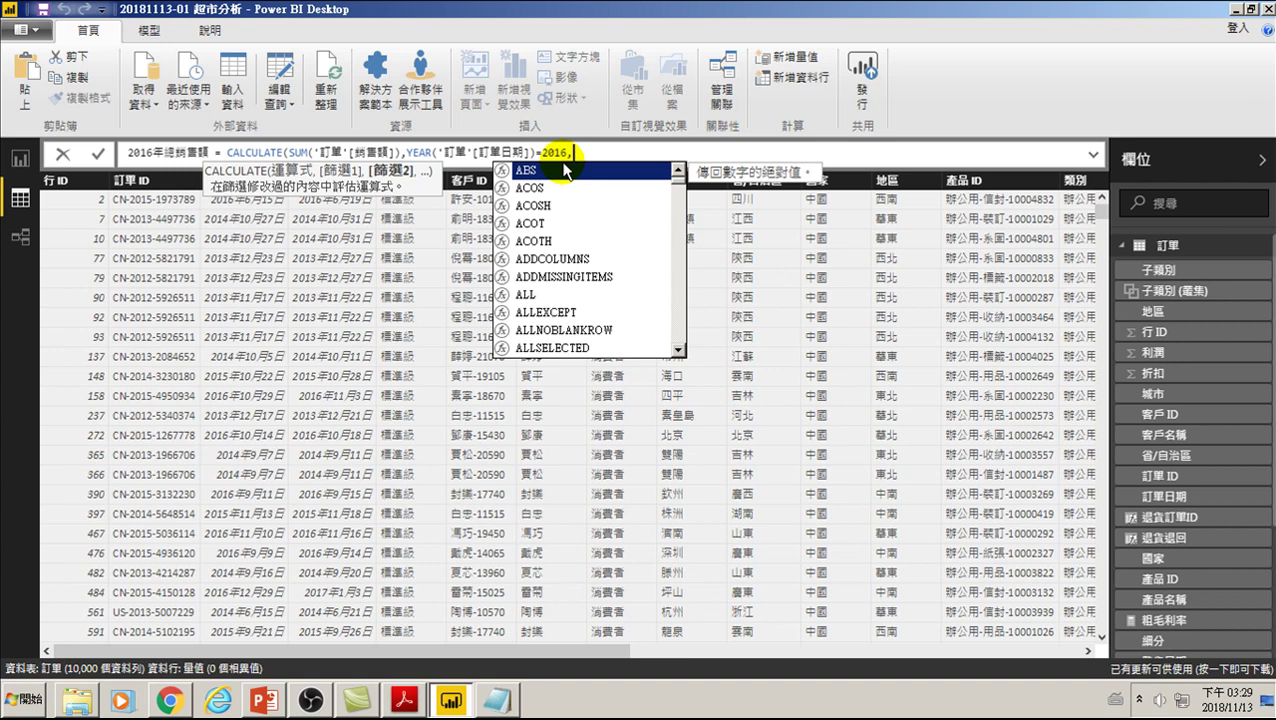
key("BackSpace")
type(")")
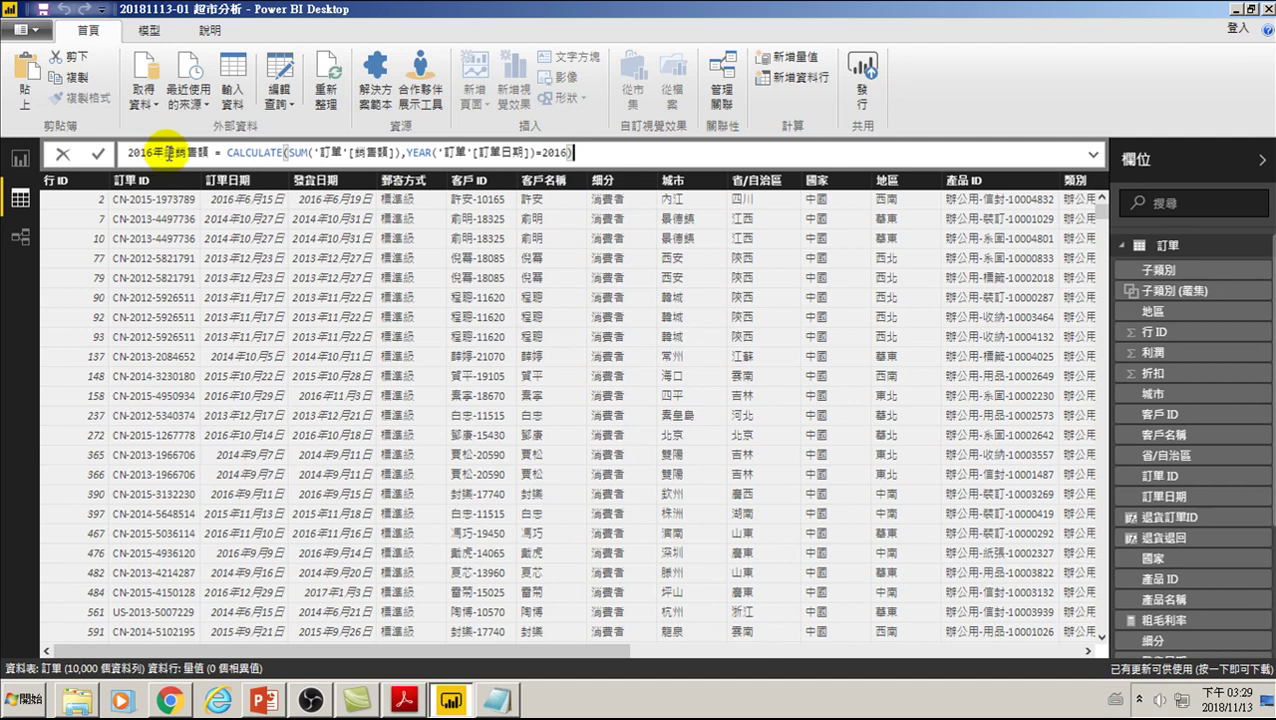
key("Return")
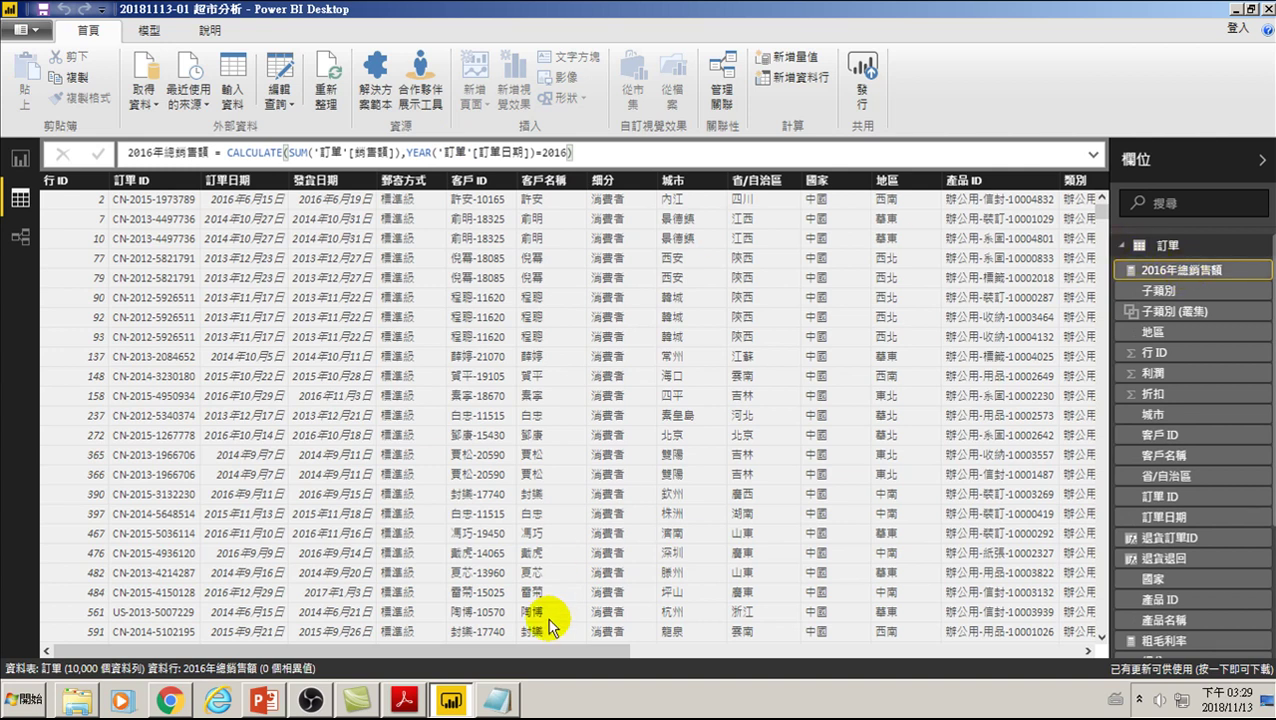
left_click(20, 159)
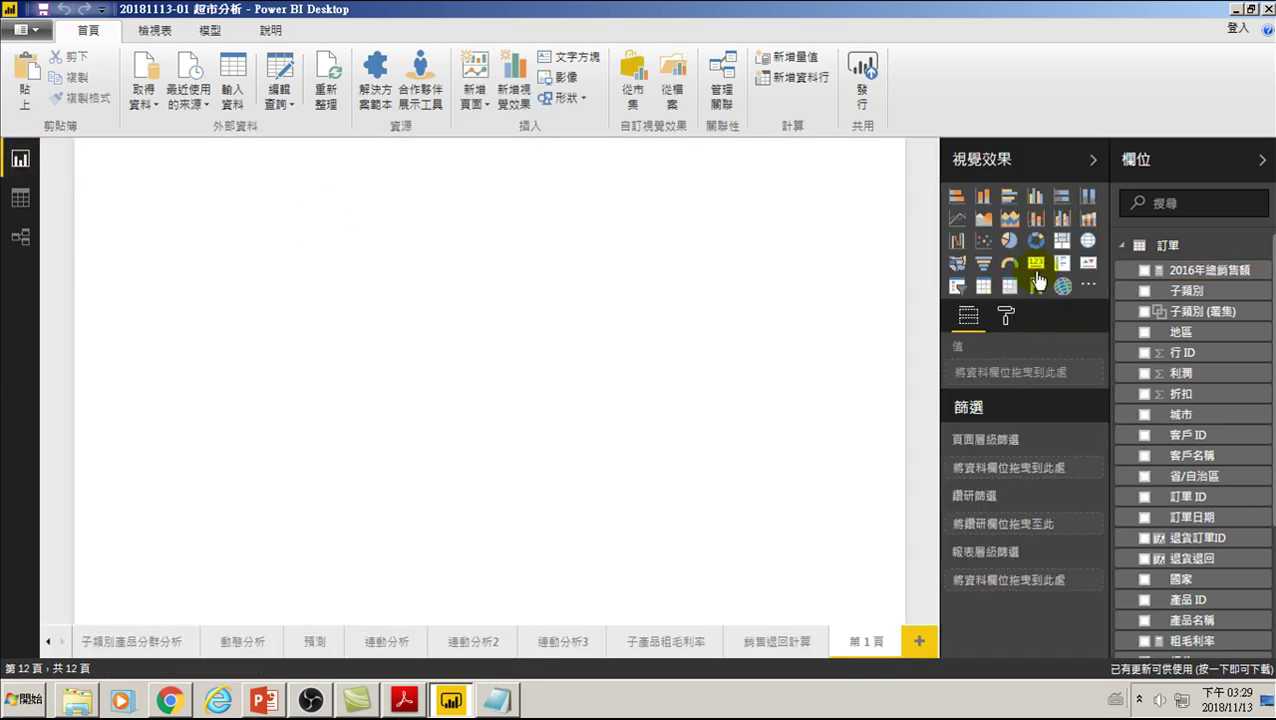
- Add a card visual showing 2016年總銷售額 as 5.49 百萬 on 第 1 頁
left_click(1037, 265)
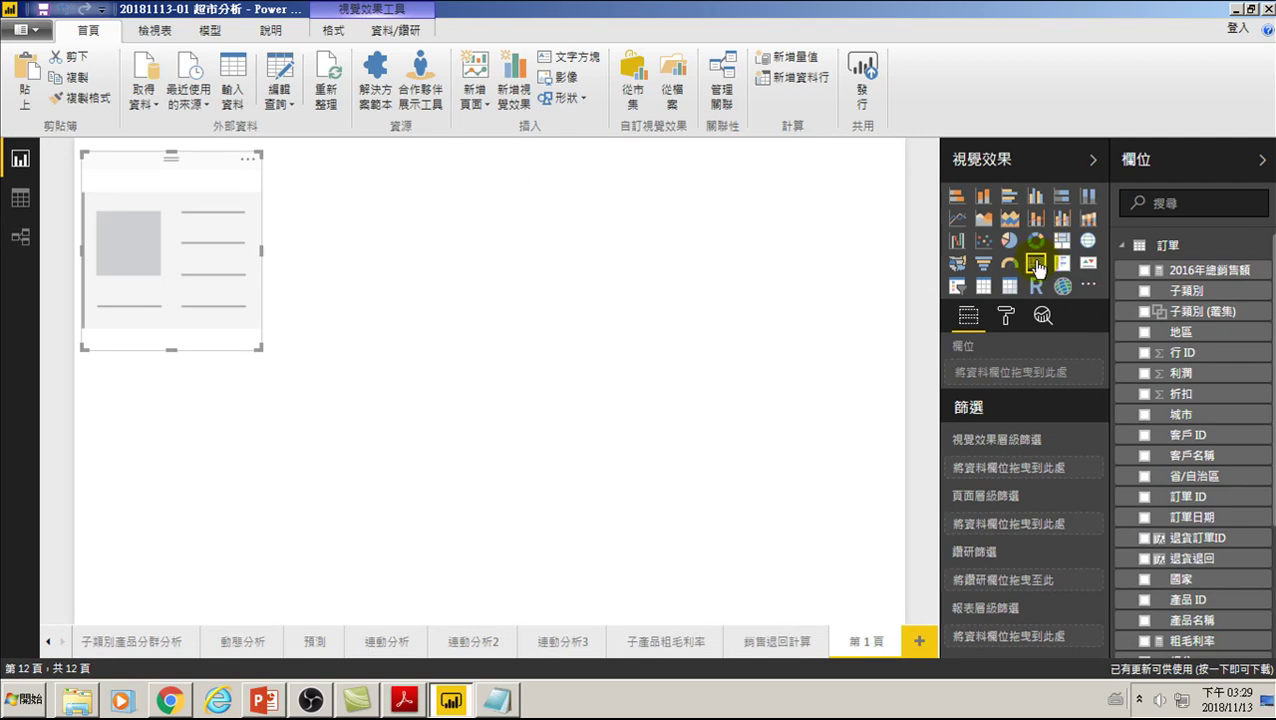
left_click(1144, 270)
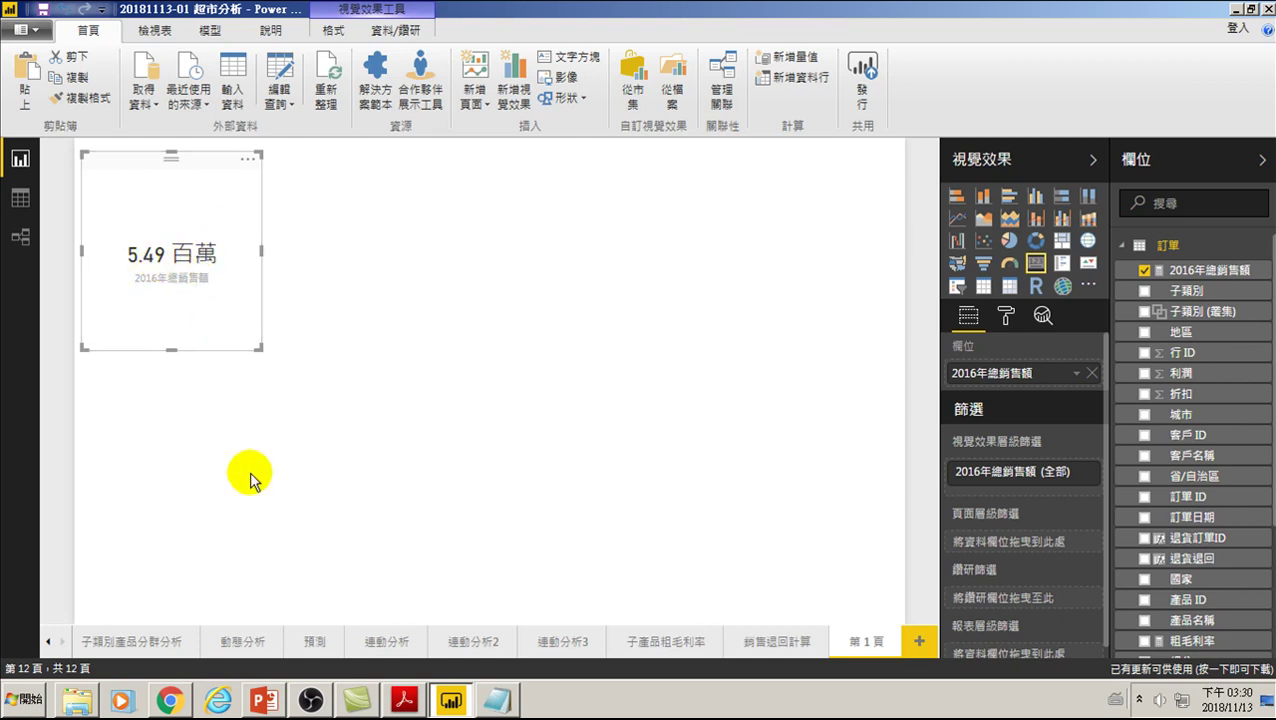
left_click(786, 645)
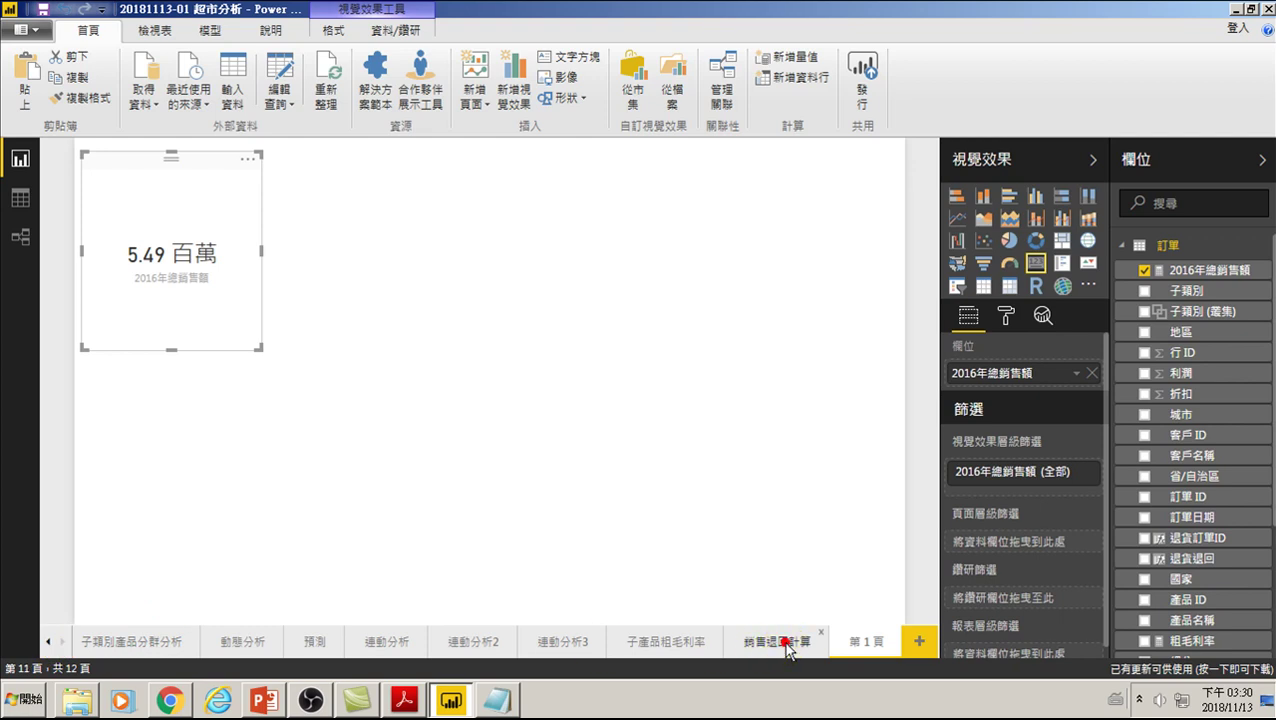
- Go back to the 連續性分析 page, whose yearly chart shows 2016 sales of 5.5 百萬
left_click(50, 645)
left_click(50, 645)
left_click(116, 641)
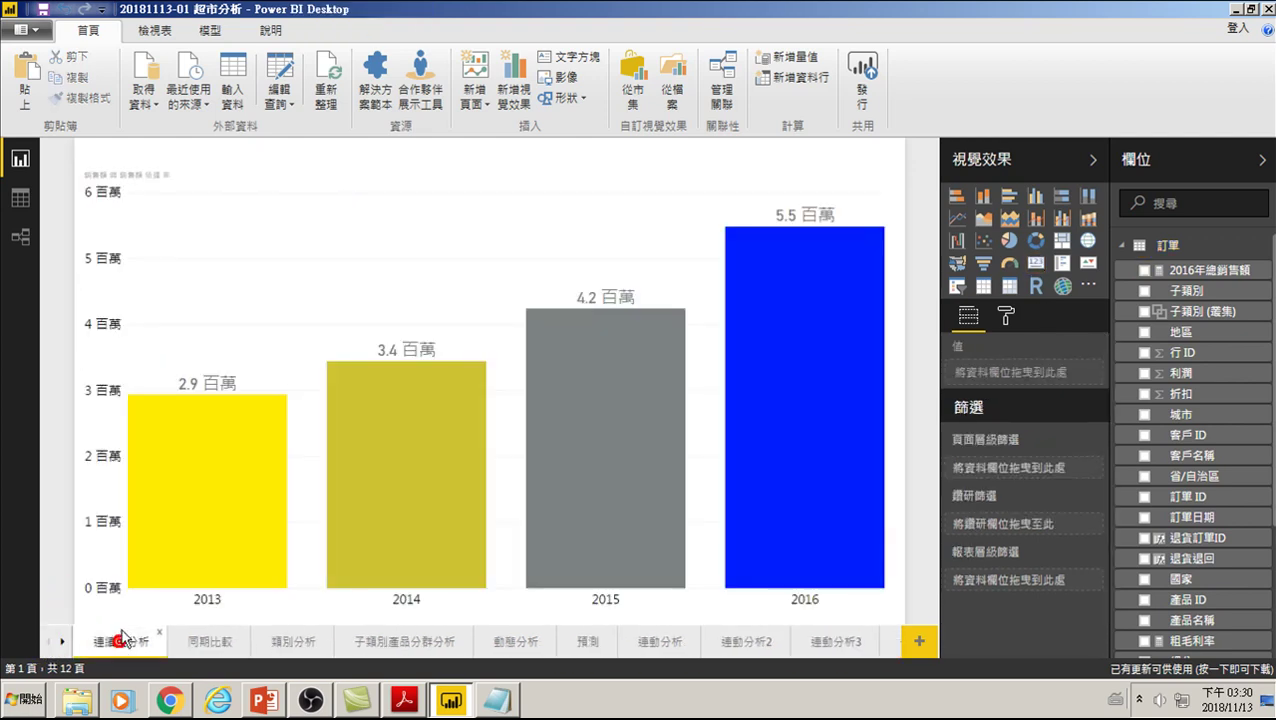
left_click(795, 218)
left_click(776, 246)
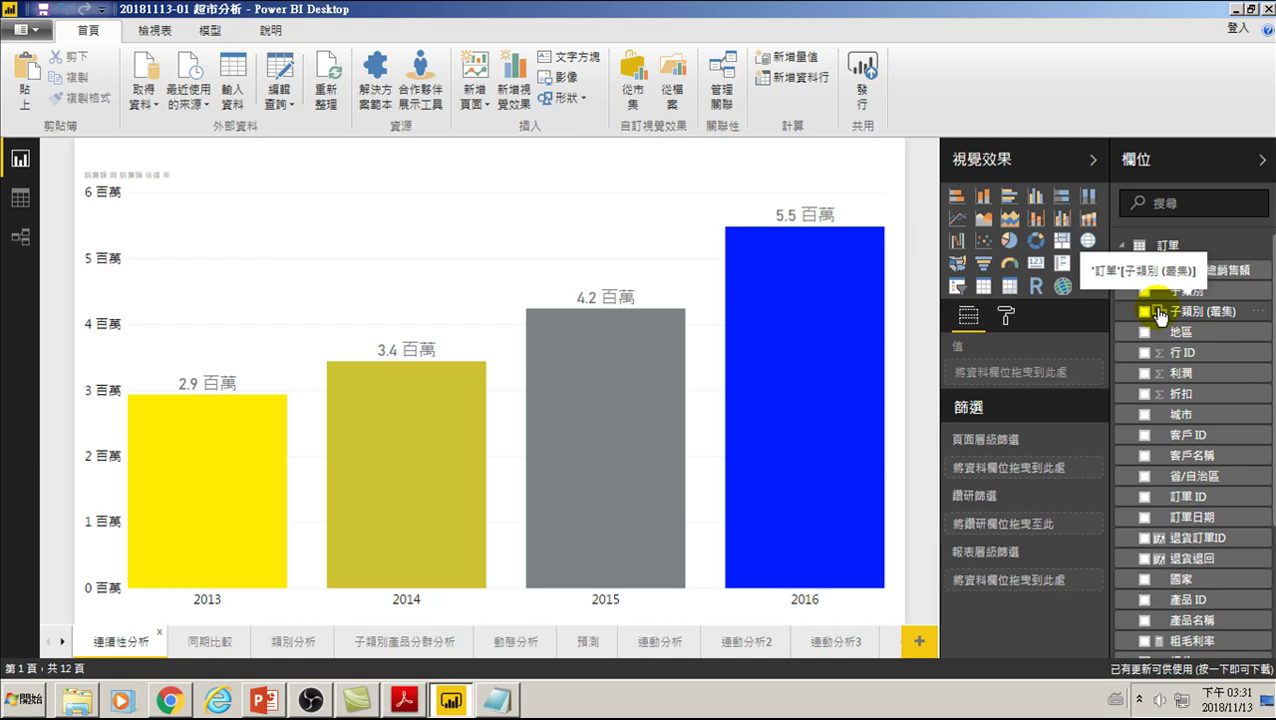
- Select the 2016年總銷售額 measure in Fields to compare its formula with the chart
left_click(1216, 278)
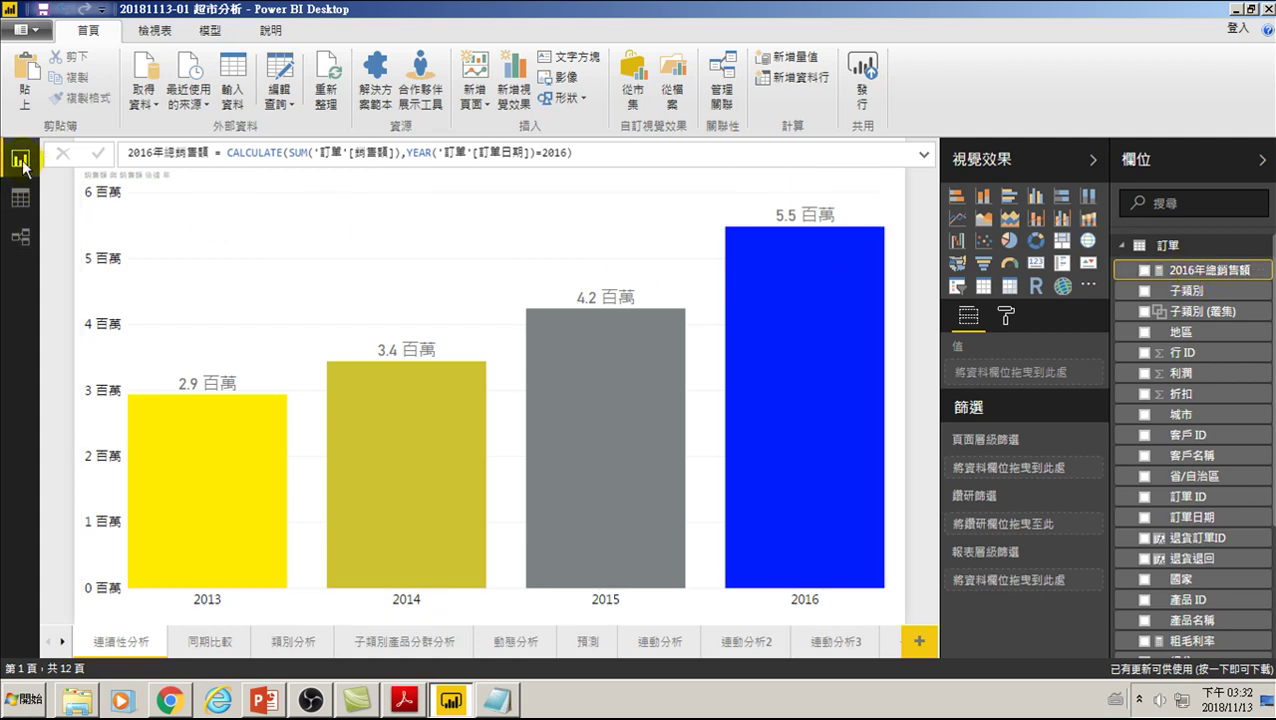
left_click(62, 641)
left_click(856, 645)
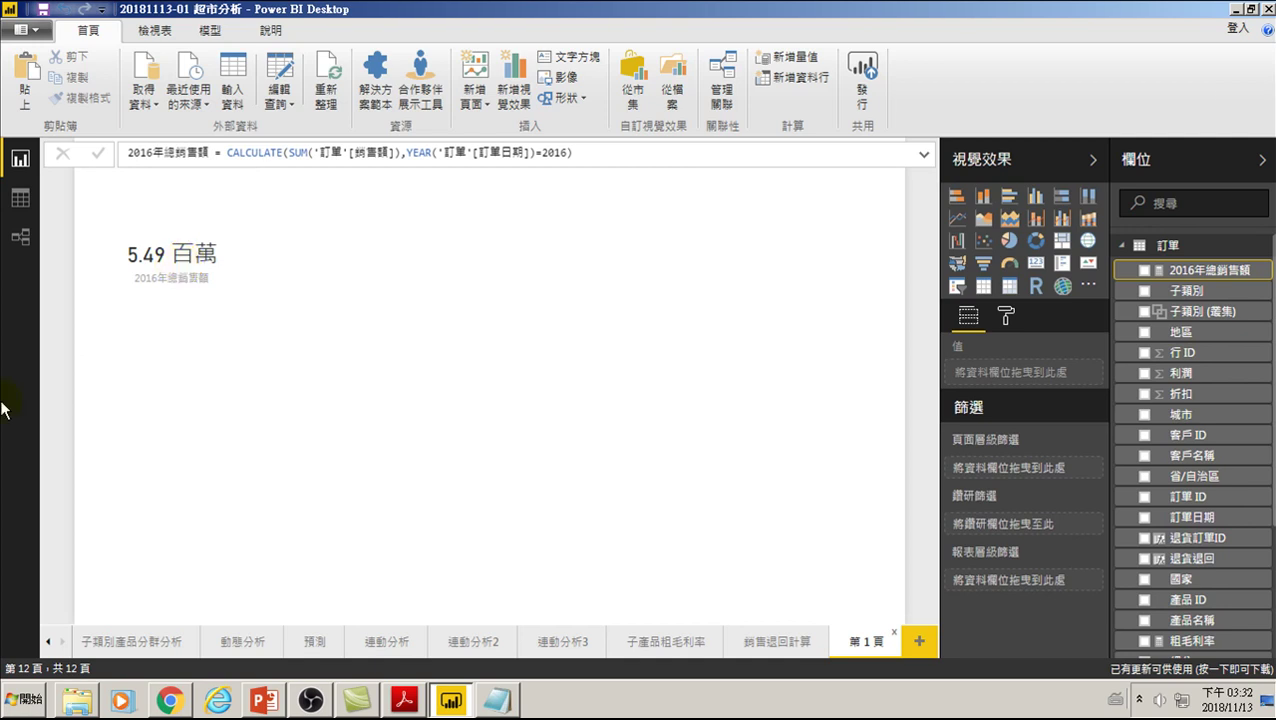
left_click(49, 642)
left_click(51, 643)
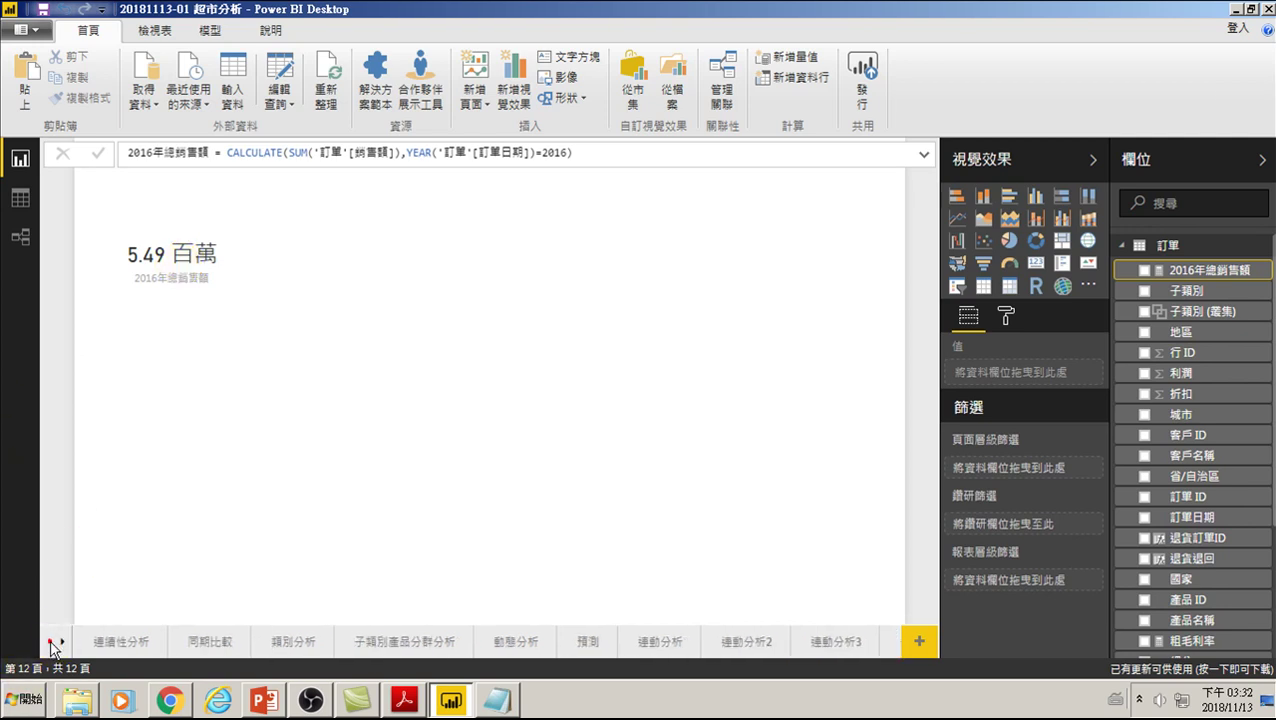
left_click(122, 641)
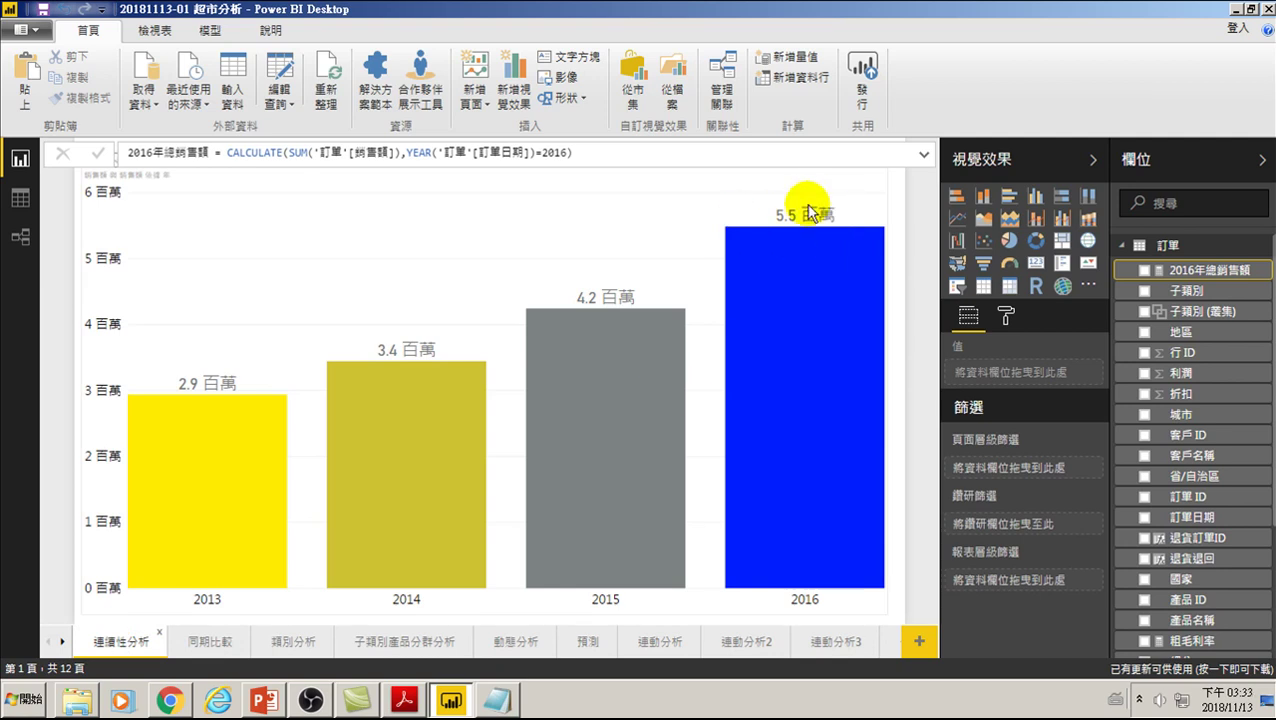